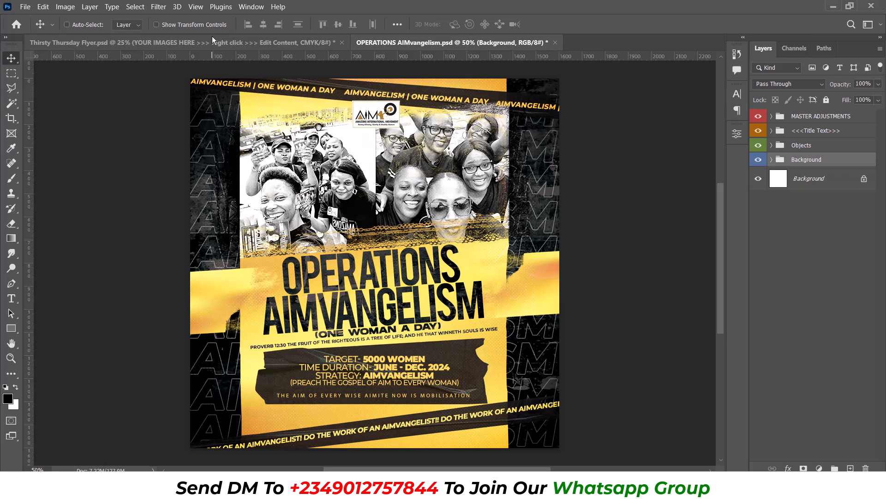
Step: Switch to the Thirsty Thursday flyer and examine its design from the top banner down to the footer text
left_click(145, 44)
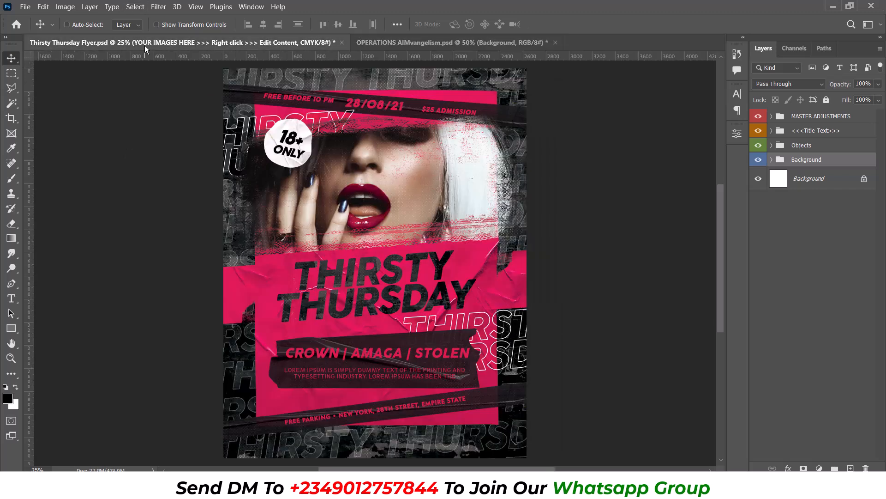
left_click(11, 358)
left_click(382, 217)
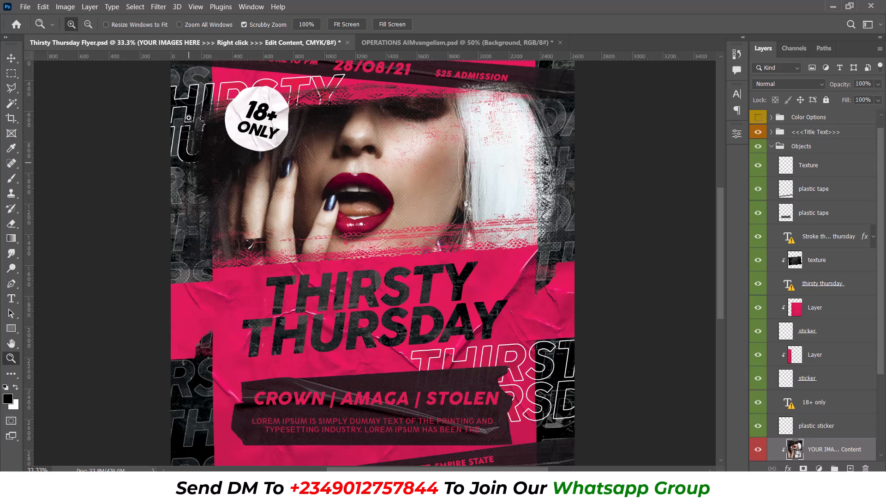
scroll(701, 159, "up", 1)
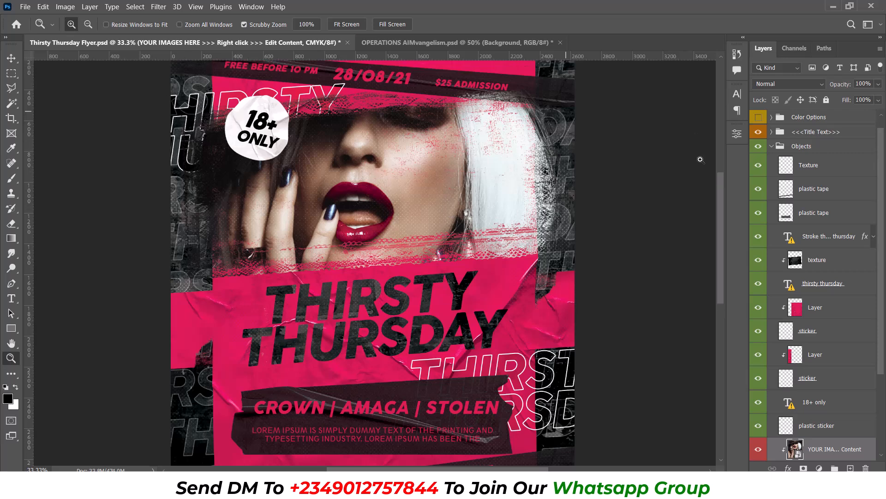
scroll(198, 90, "up", 5)
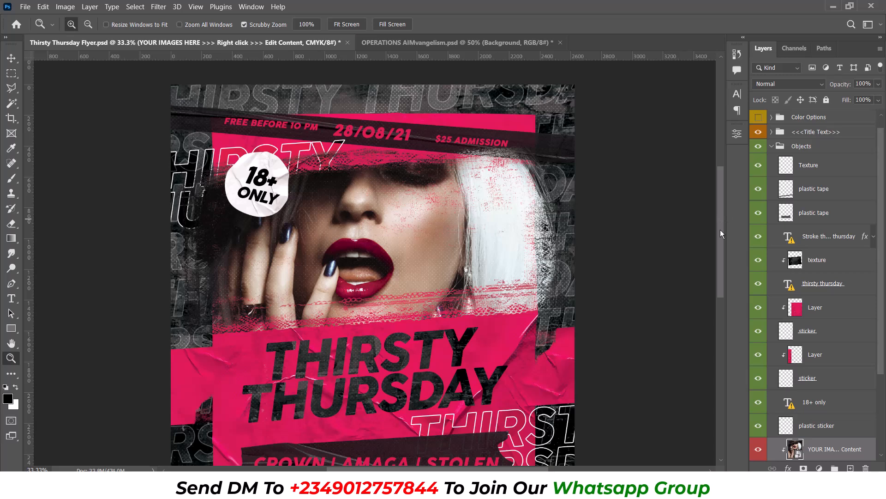
left_click_drag(720, 229, 721, 295)
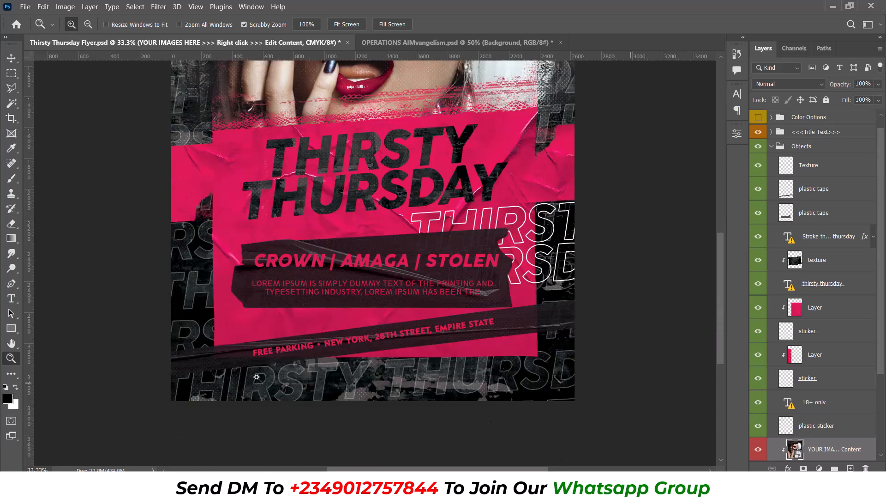
left_click_drag(722, 351, 734, 257)
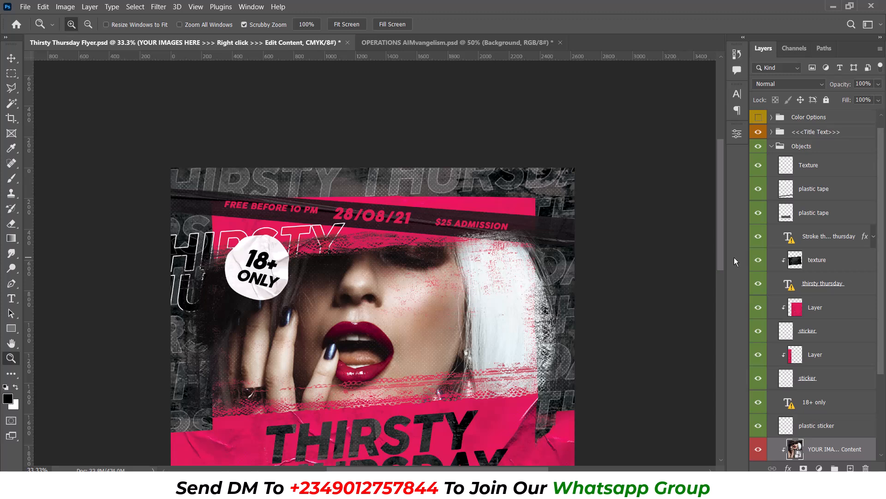
scroll(641, 312, "down", 5)
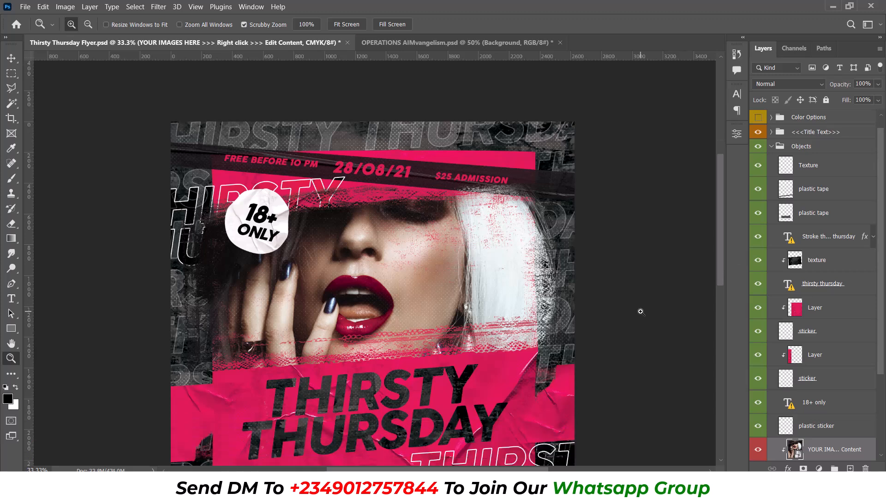
scroll(609, 327, "down", 3)
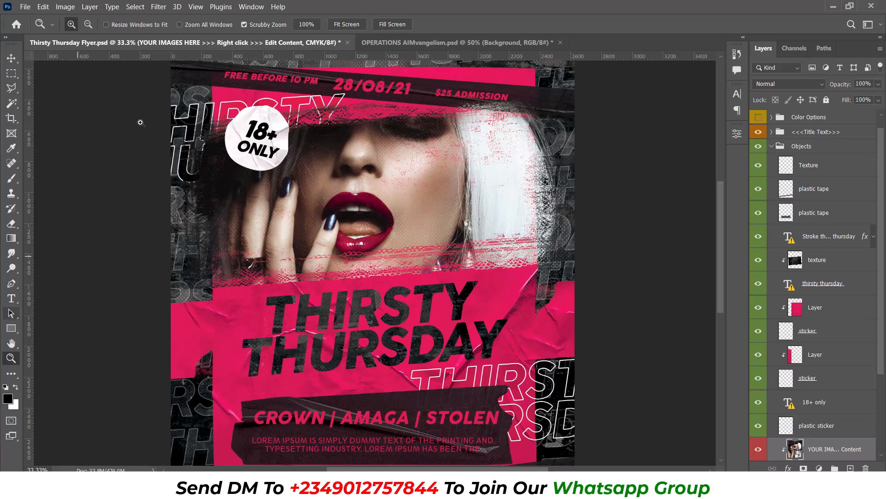
left_click(88, 24)
left_click(465, 202)
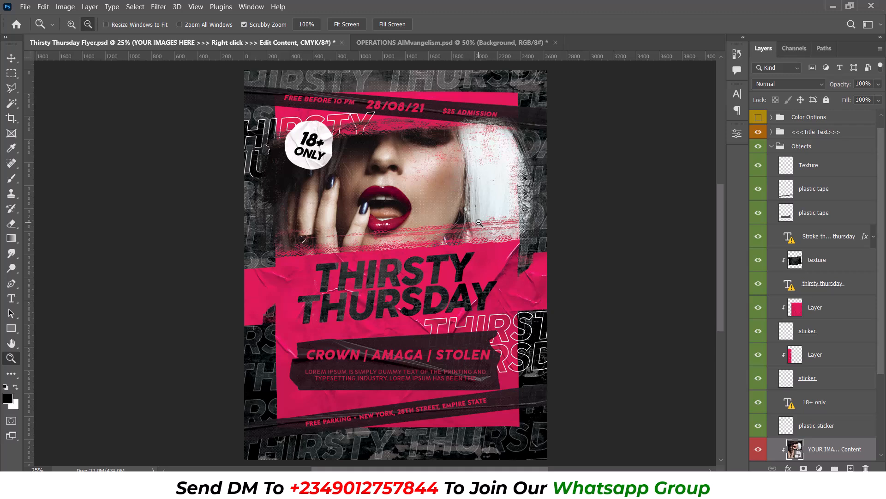
scroll(482, 214, "up", 1)
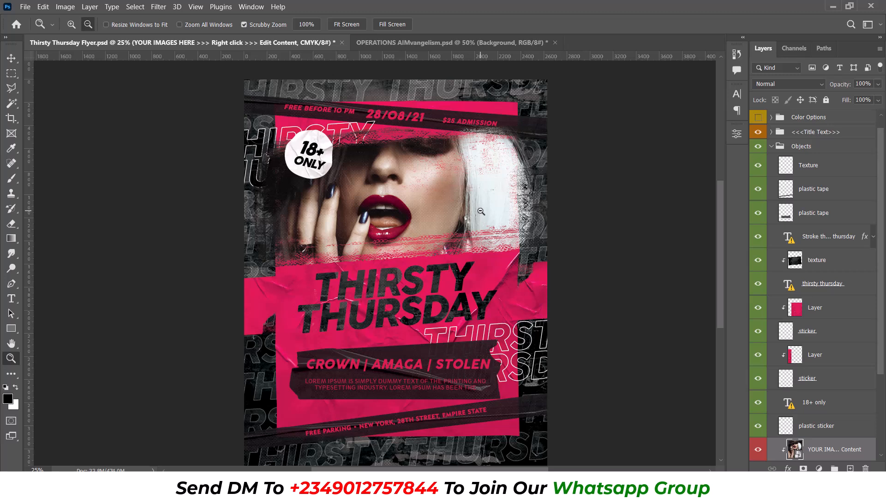
scroll(481, 211, "up", 1)
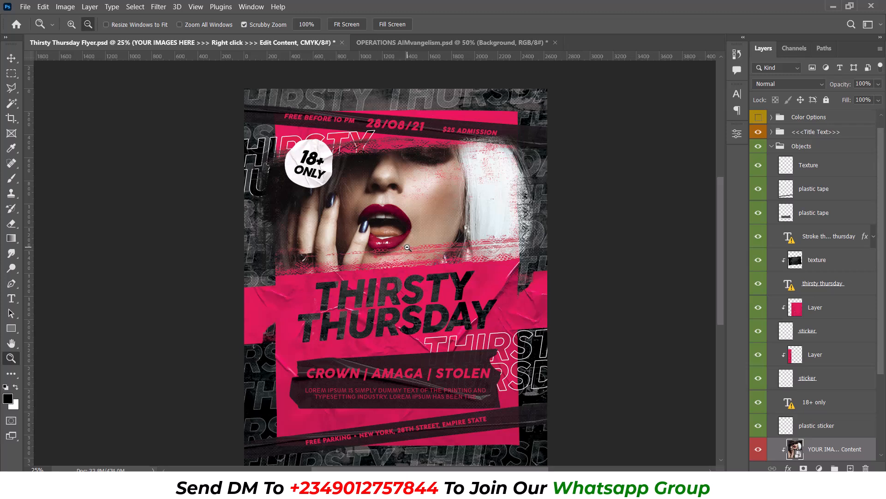
scroll(407, 248, "down", 1)
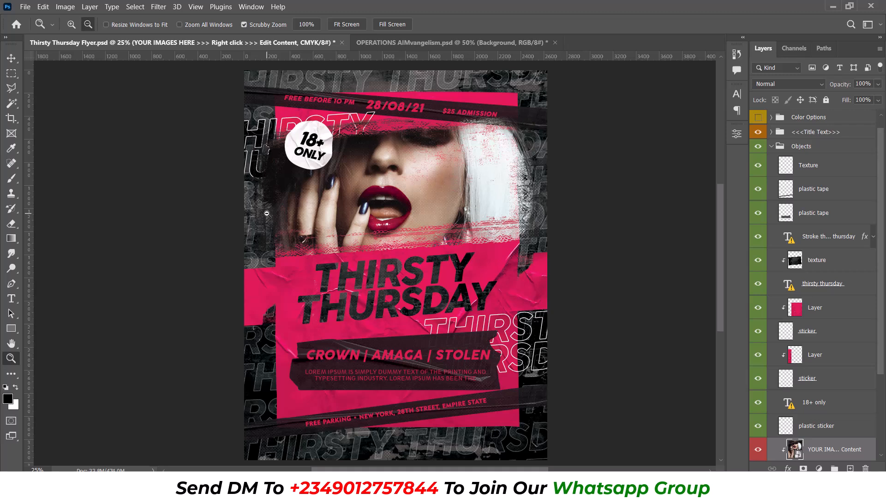
Step: Compare the finished OPERATIONS AIMvangelism design with the Thirsty Thursday flyer template
left_click(391, 42)
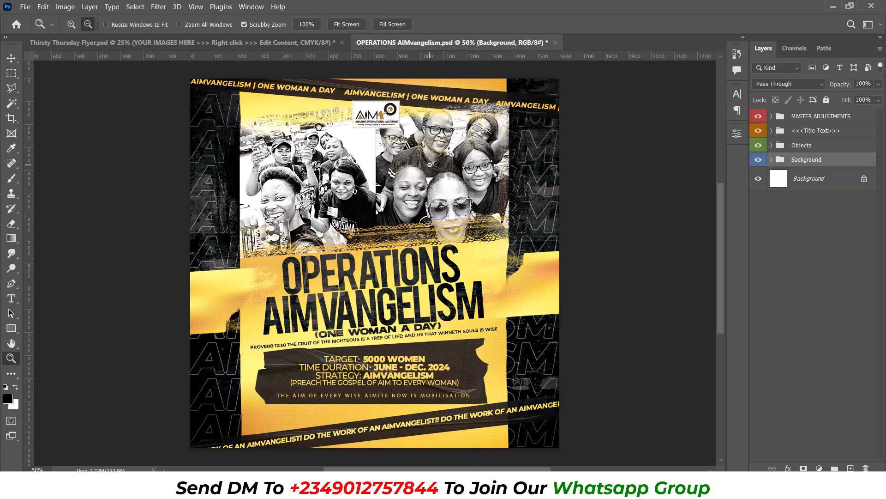
left_click(219, 46)
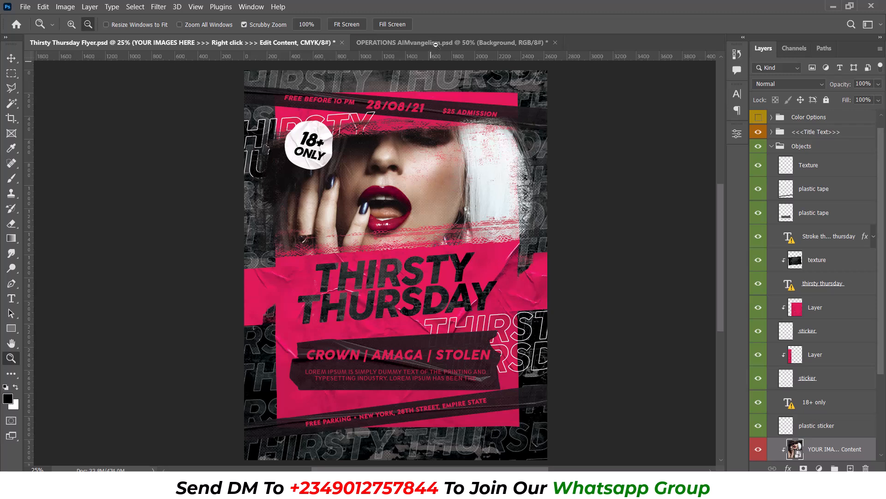
left_click(436, 45)
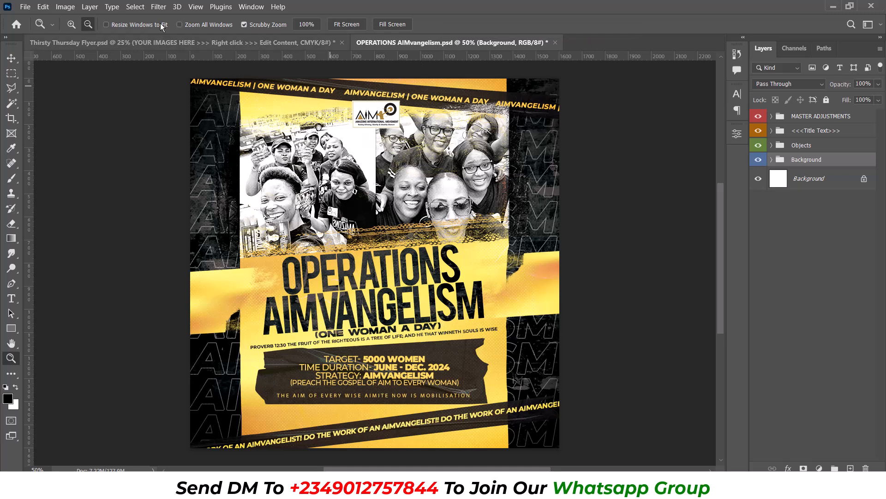
left_click(11, 58)
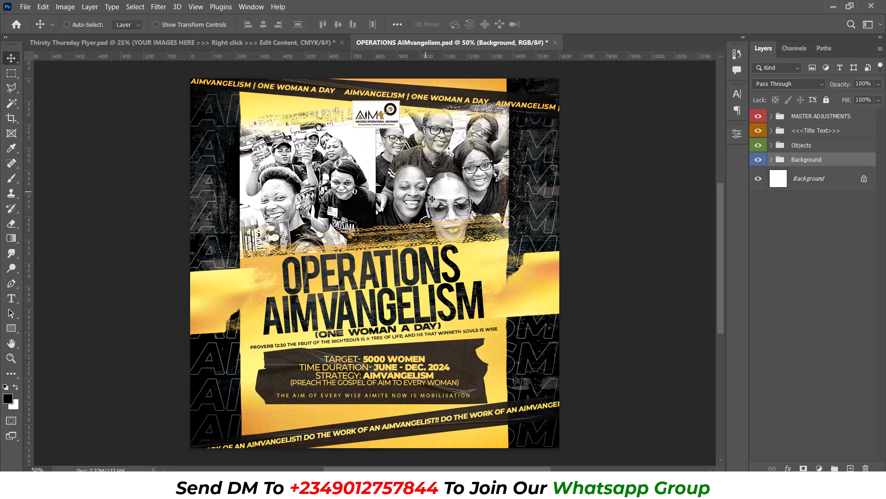
left_click(142, 41)
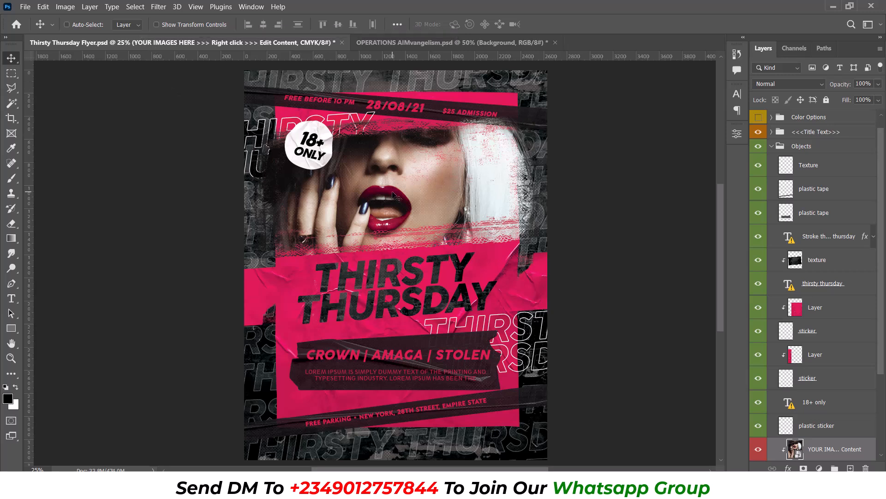
Step: Review the Thirsty Thursday flyer's layer stack and collapse the Objects group
scroll(393, 194, "up", 1)
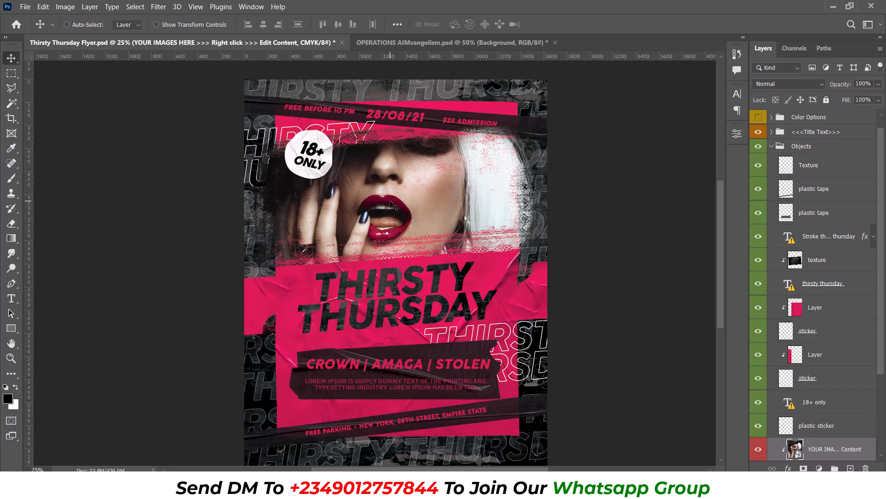
scroll(796, 280, "down", 3)
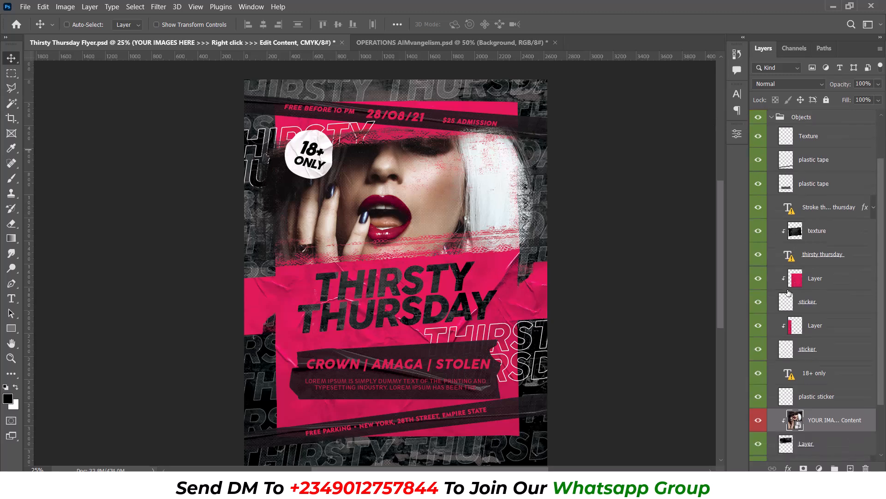
scroll(478, 290, "down", 3)
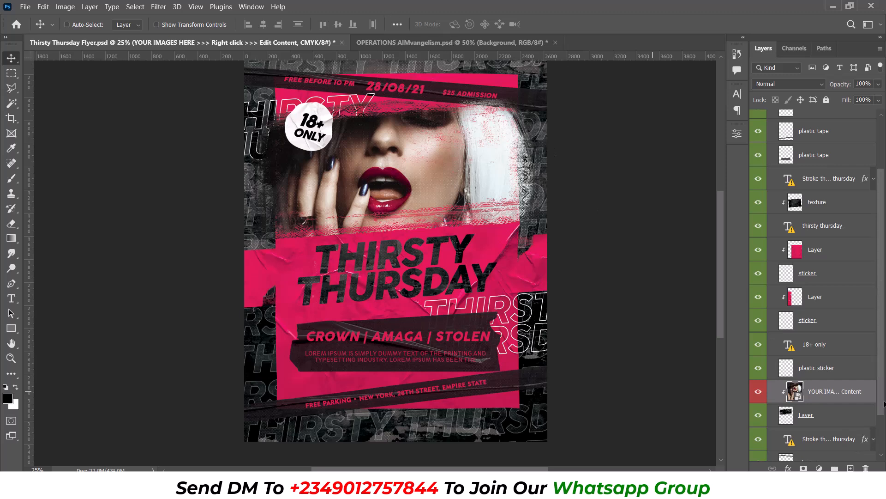
scroll(822, 406, "down", 3)
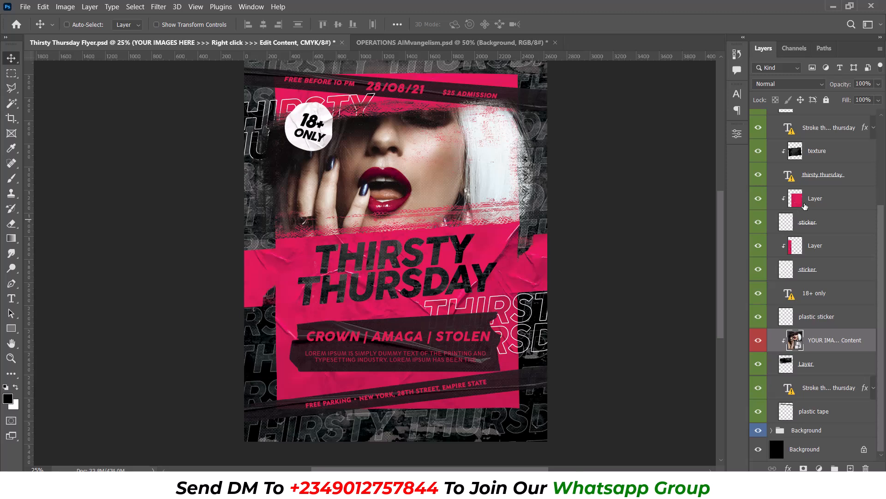
scroll(805, 206, "up", 5)
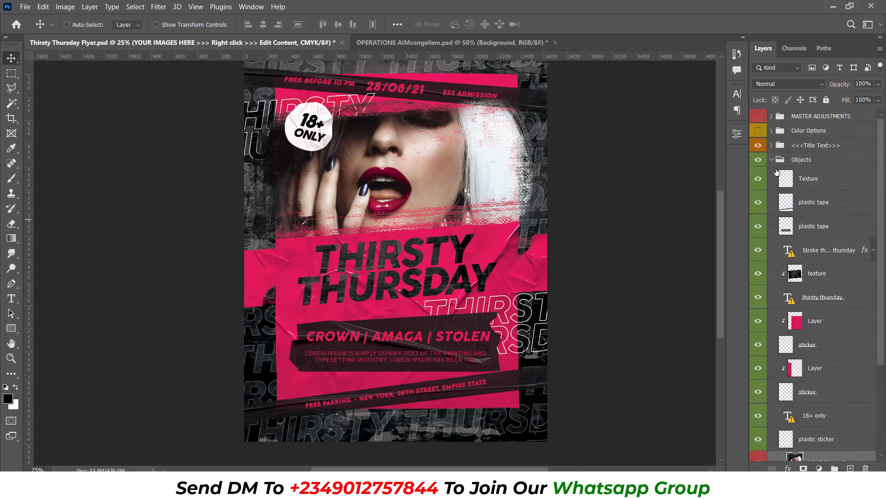
left_click(771, 159)
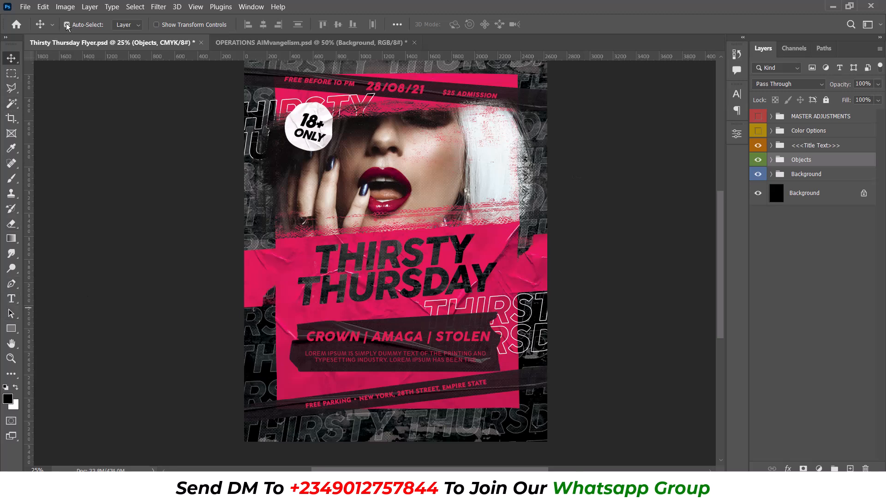
Step: Recolour the large pink panel in the Background group with a clipped Hue/Saturation adjustment, setting Hue to +70
left_click(295, 321)
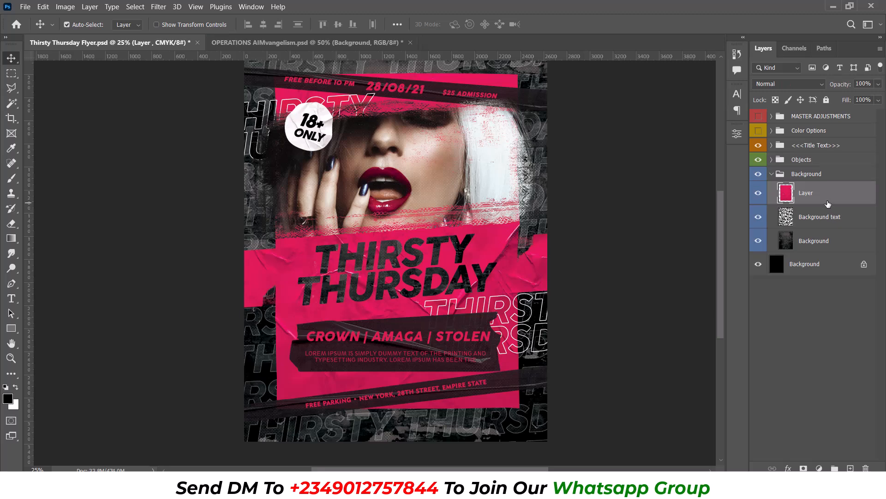
left_click(819, 468)
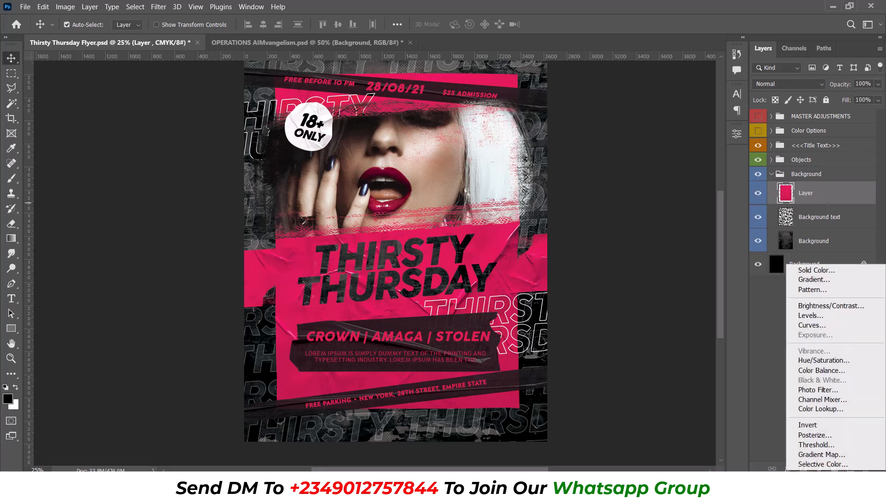
left_click(818, 361)
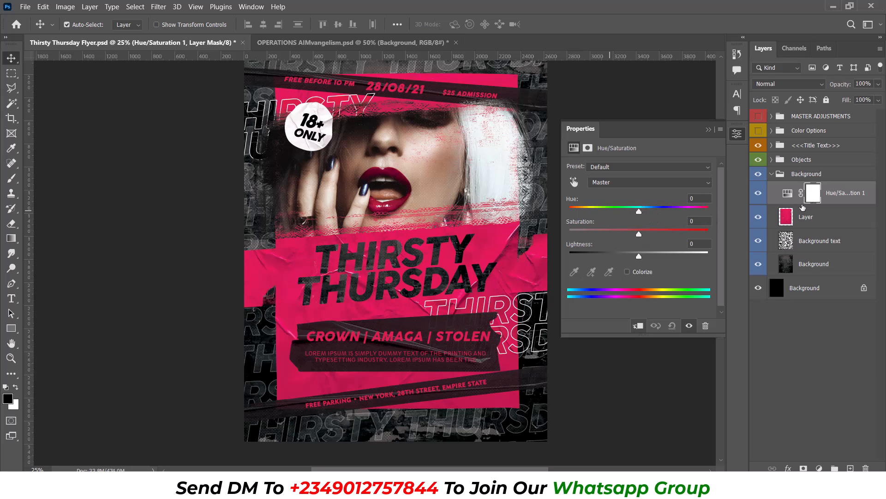
key("ctrl+alt+g")
left_click_drag(641, 213, 678, 214)
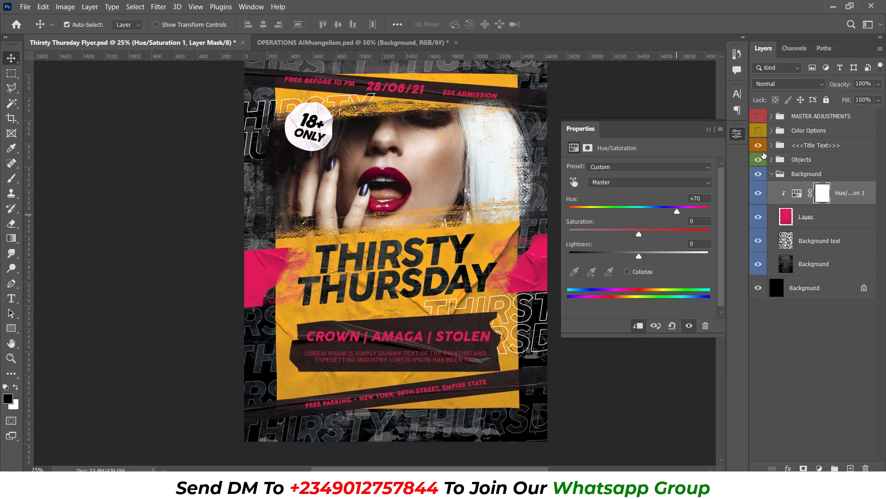
left_click(733, 137)
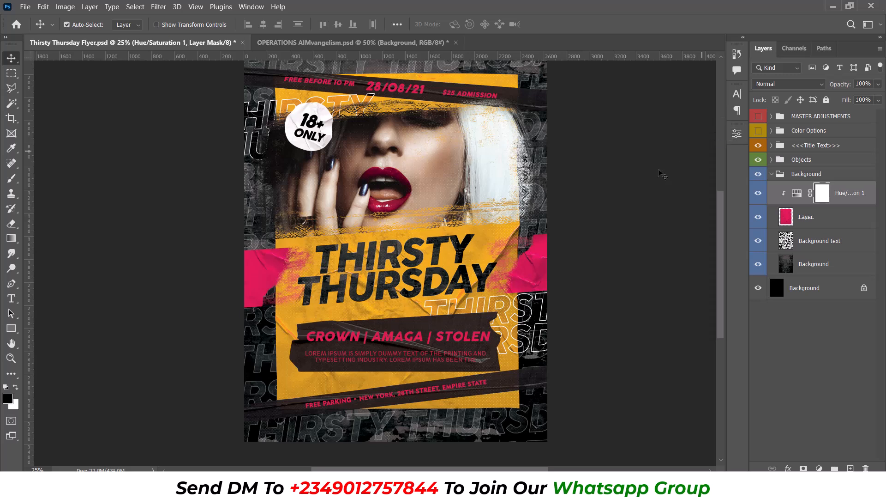
Step: Locate the layer of the pink strip beside the title and check the Hue value of the background panel's Hue/Saturation adjustment
left_click(261, 287)
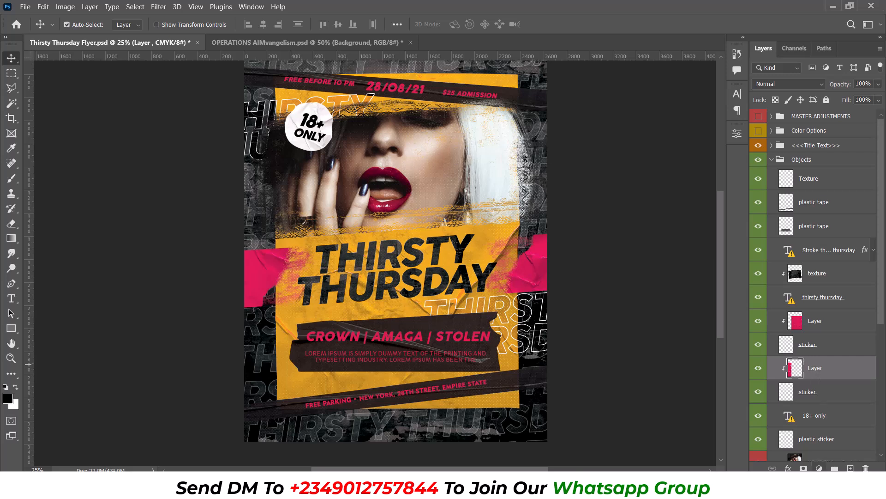
scroll(815, 420, "down", 5)
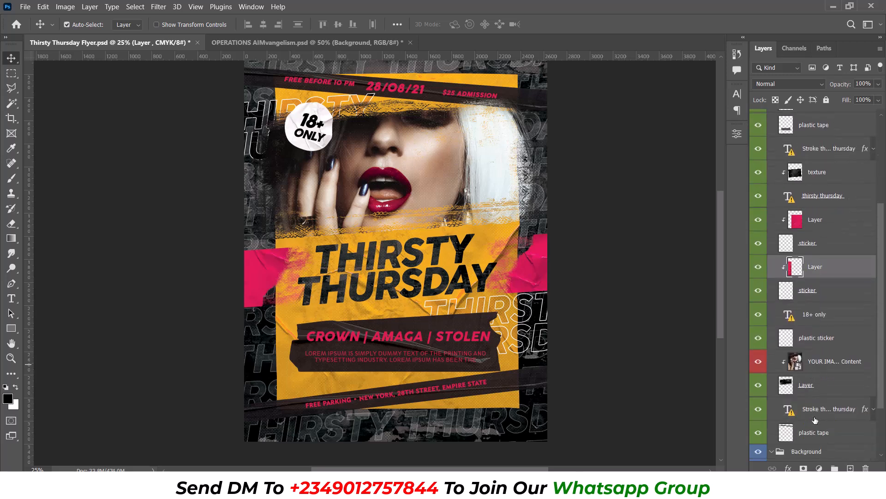
scroll(815, 420, "down", 1)
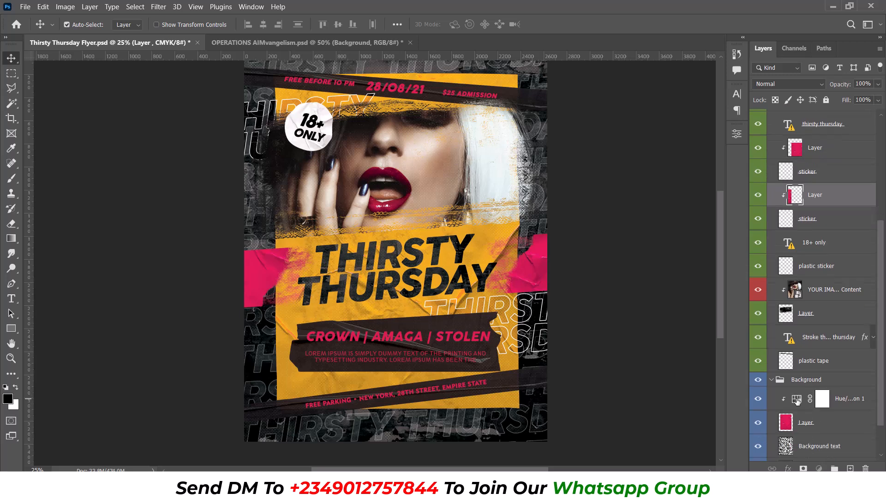
double_click(797, 400)
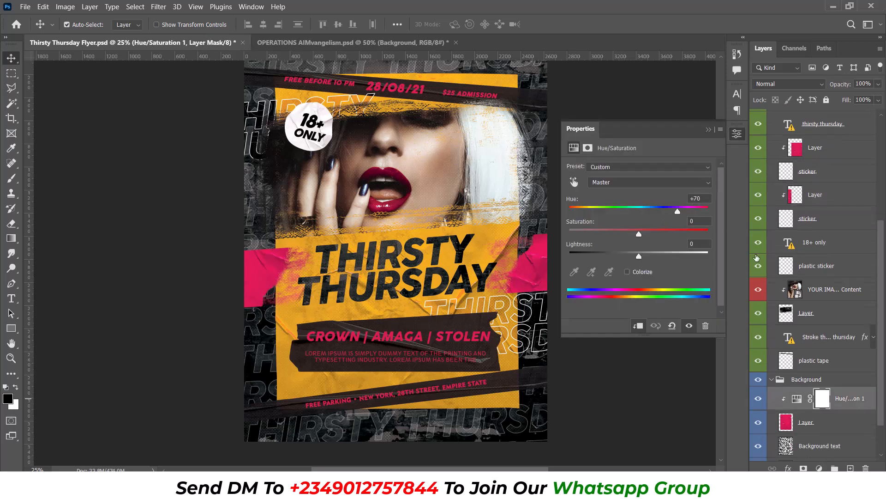
Step: Recolour the pink strip to the left of the title with a clipped Hue/Saturation adjustment, setting Hue to +70
left_click(805, 197)
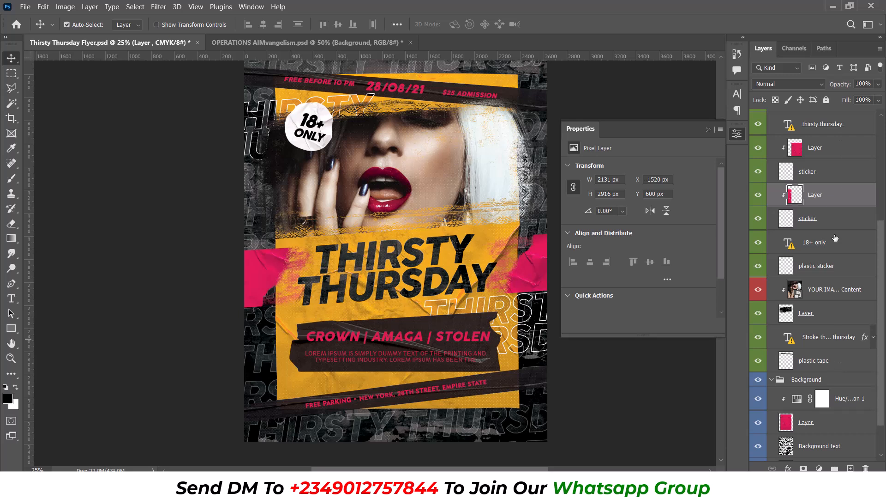
left_click(820, 469)
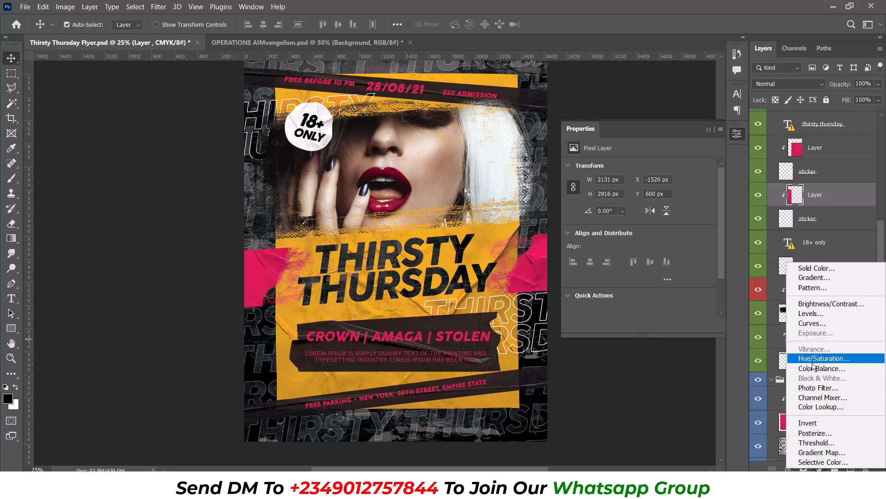
left_click(814, 358)
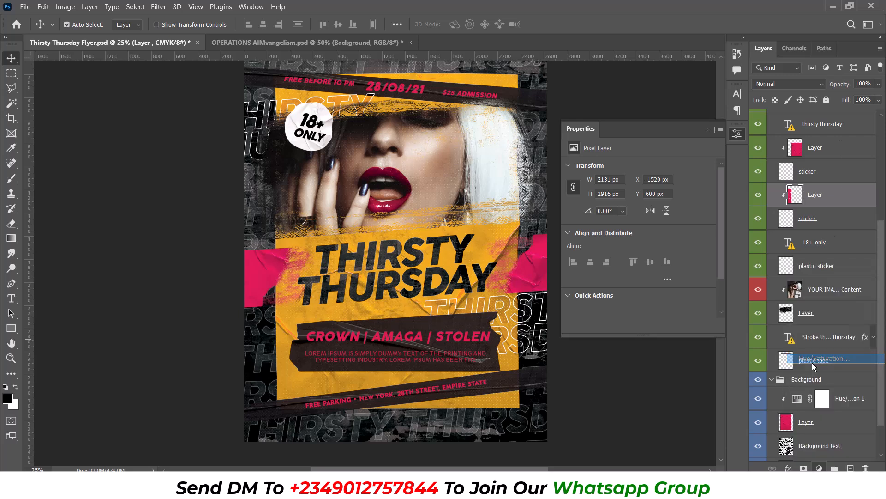
left_click(638, 326)
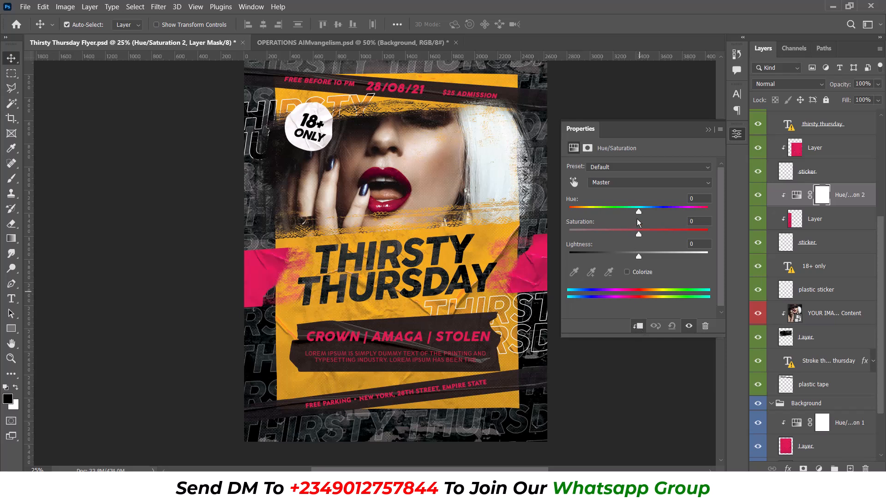
left_click_drag(640, 211, 677, 211)
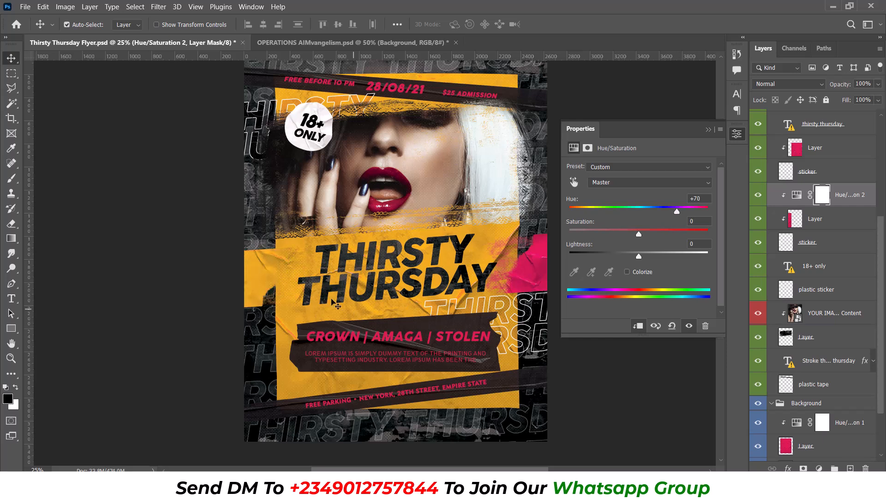
left_click(737, 134)
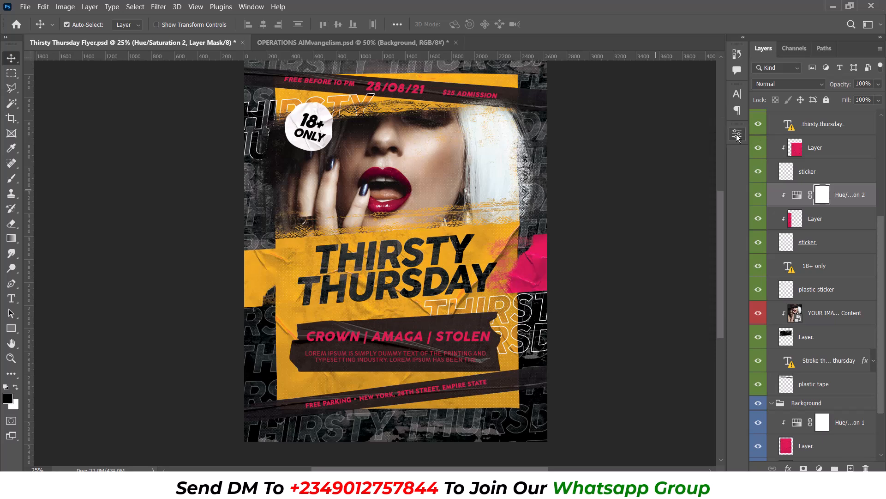
Step: Recolour the pink strip to the right of the title with its own clipped Hue/Saturation adjustment at Hue +70
left_click(547, 245)
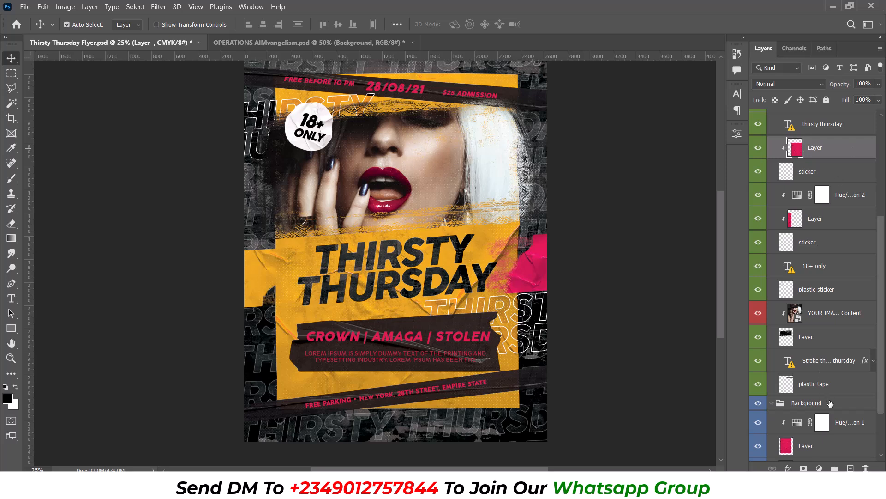
left_click(819, 469)
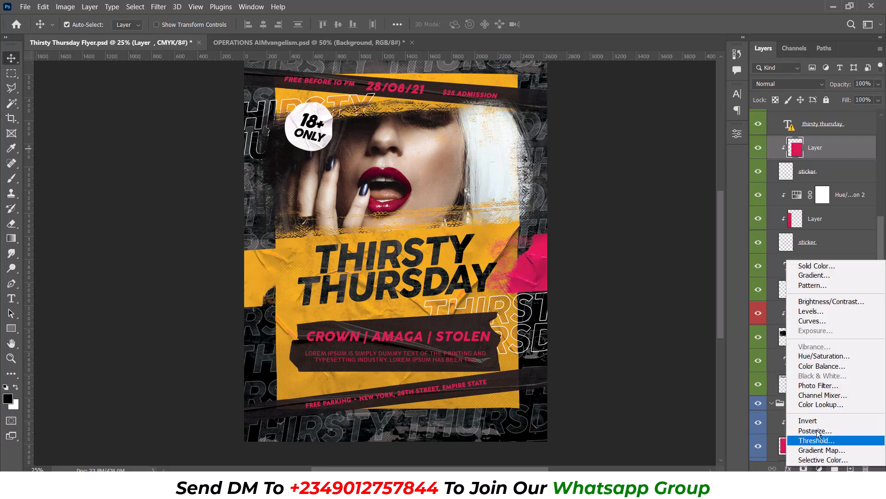
left_click(809, 357)
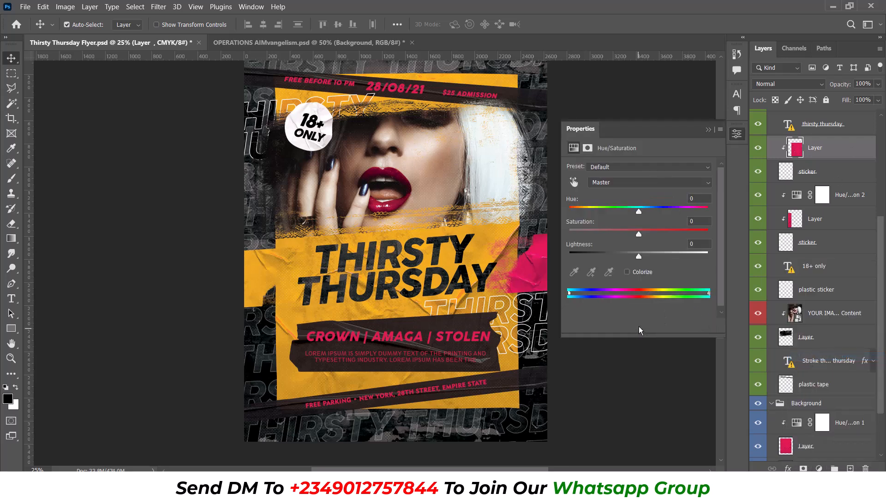
left_click(639, 326)
left_click(639, 326)
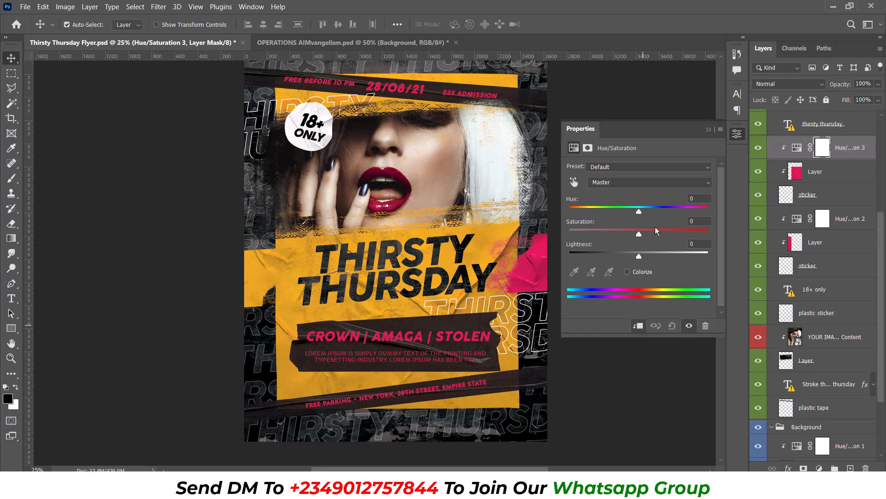
left_click_drag(639, 211, 678, 213)
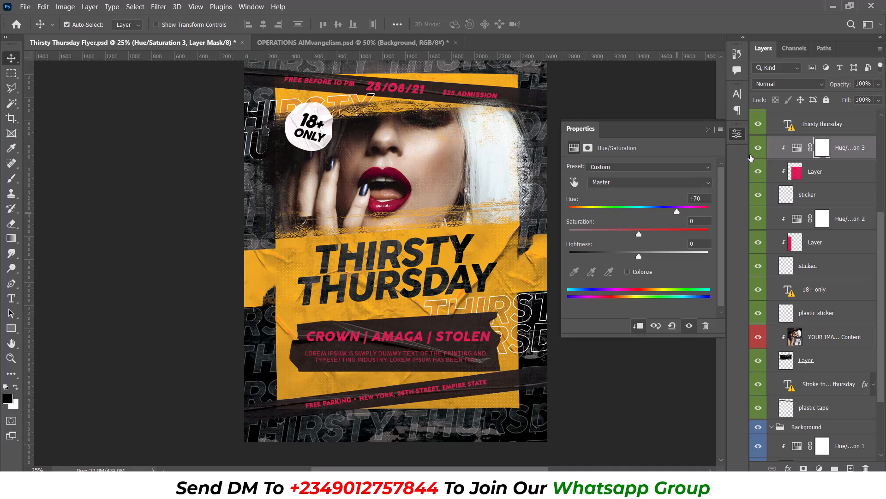
left_click(738, 134)
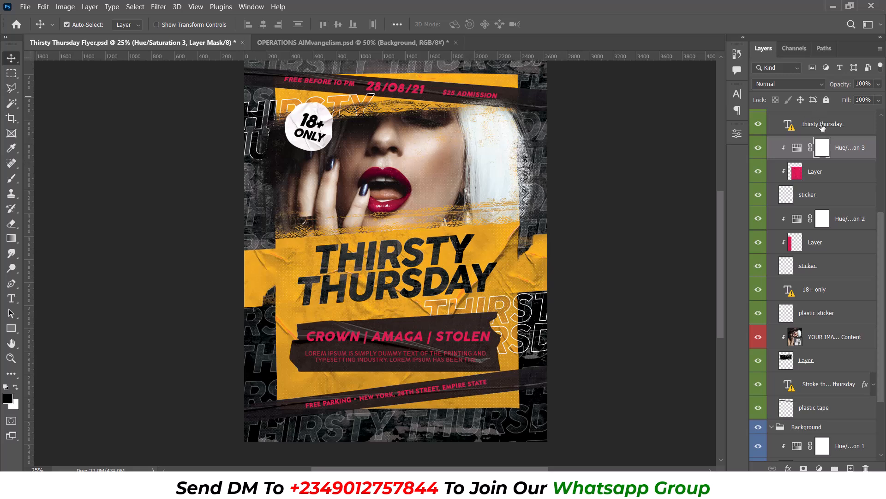
Step: Delete the template's smart object photo of the blonde woman, keeping the black brush layer beneath it
scroll(822, 127, "up", 3)
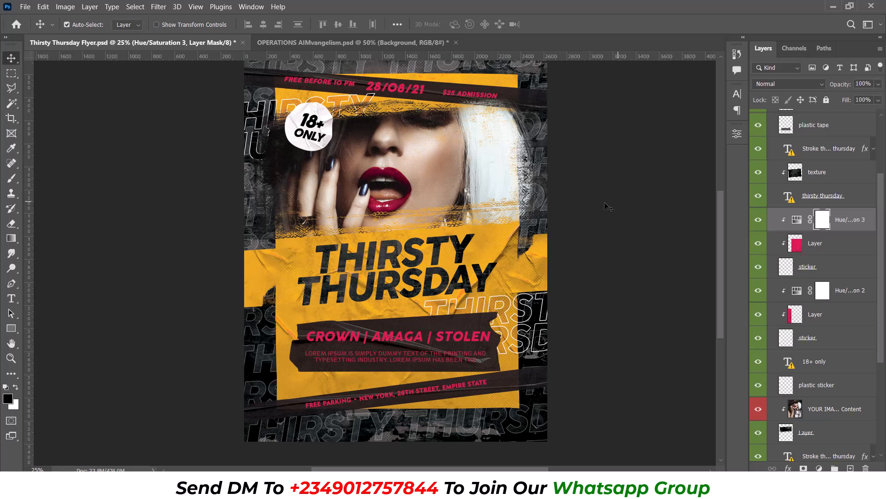
left_click(416, 167)
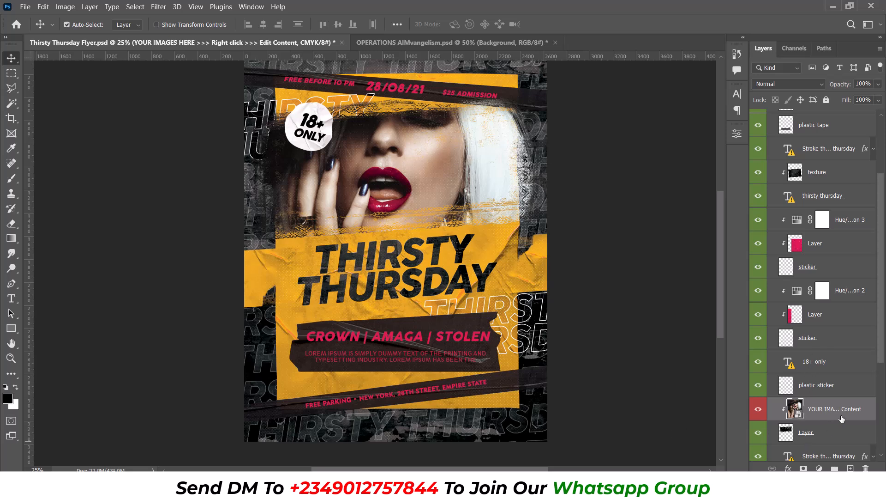
key("Delete")
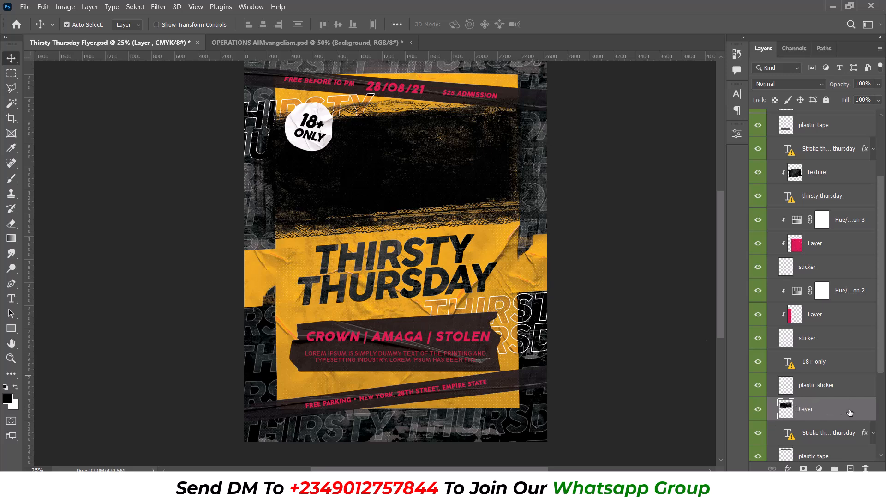
right_click(811, 413)
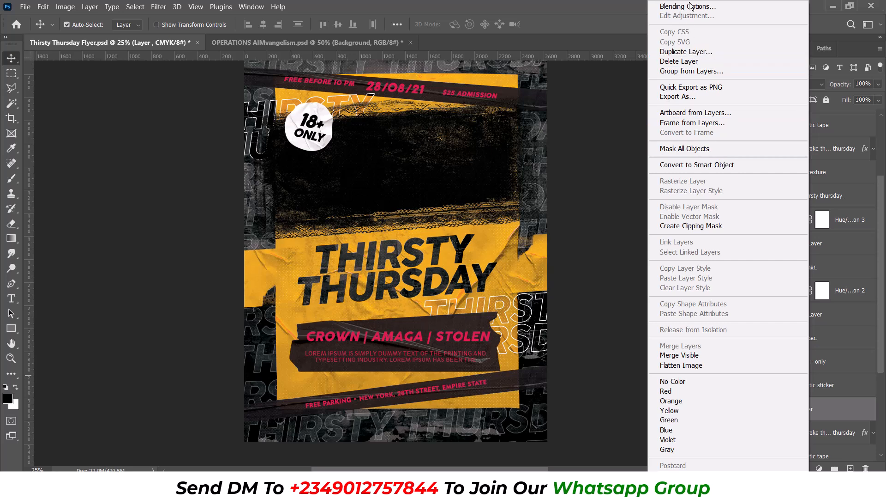
left_click(678, 62)
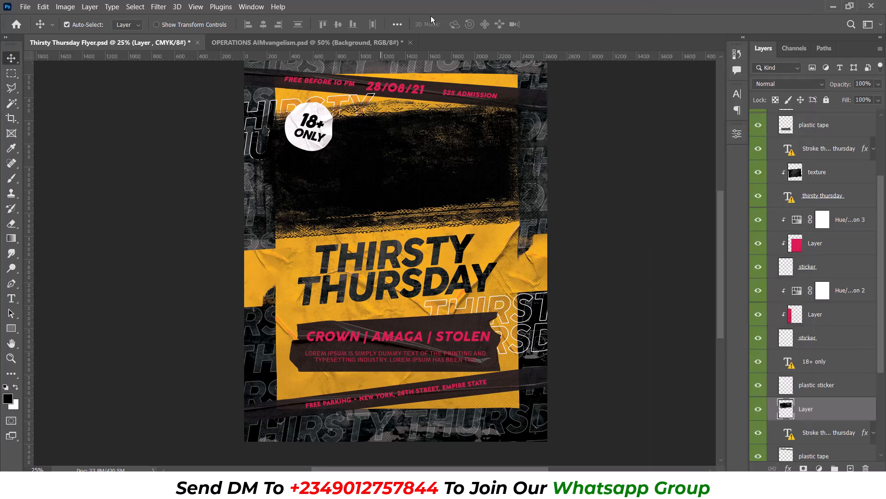
Step: Copy the group selfie photo from the OPERATIONS AIMvangelism document into the Thirsty Thursday flyer, over the black brush area
left_click(347, 44)
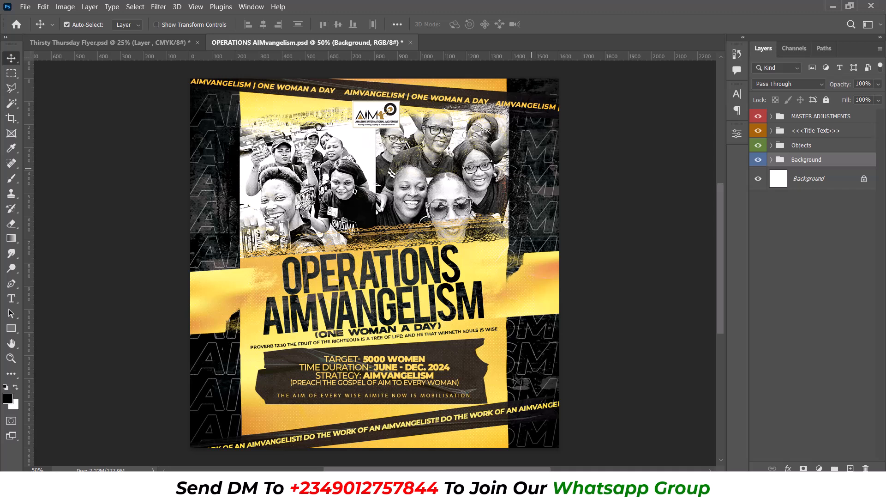
left_click(324, 167)
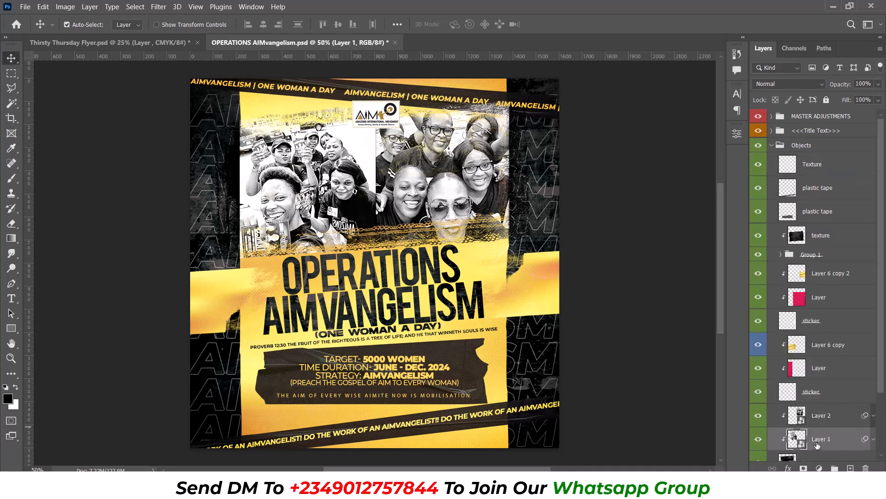
left_click(425, 181)
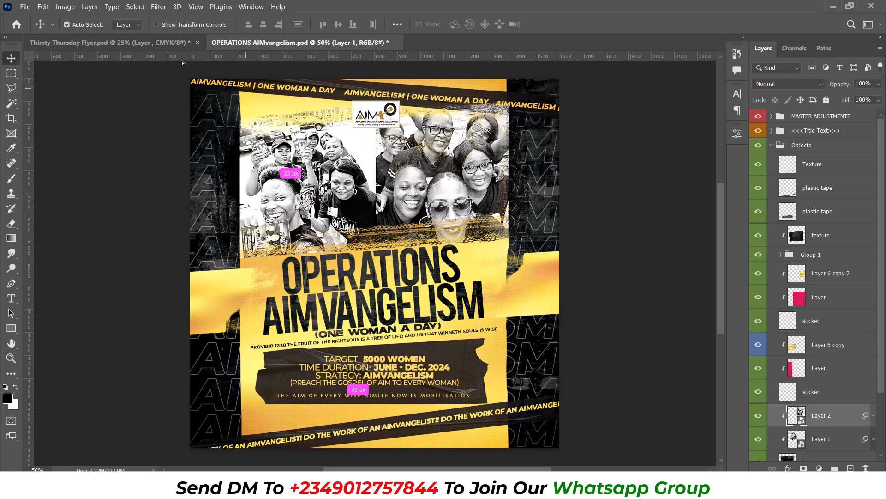
left_click_drag(147, 37, 395, 189)
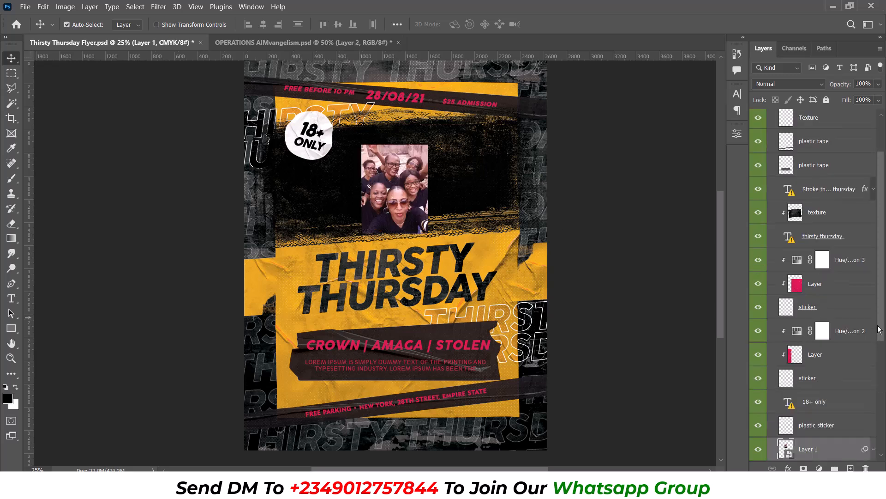
Step: Clip the imported group photo to the black brush layer directly beneath it with a clipping mask
left_click_drag(882, 327, 882, 372)
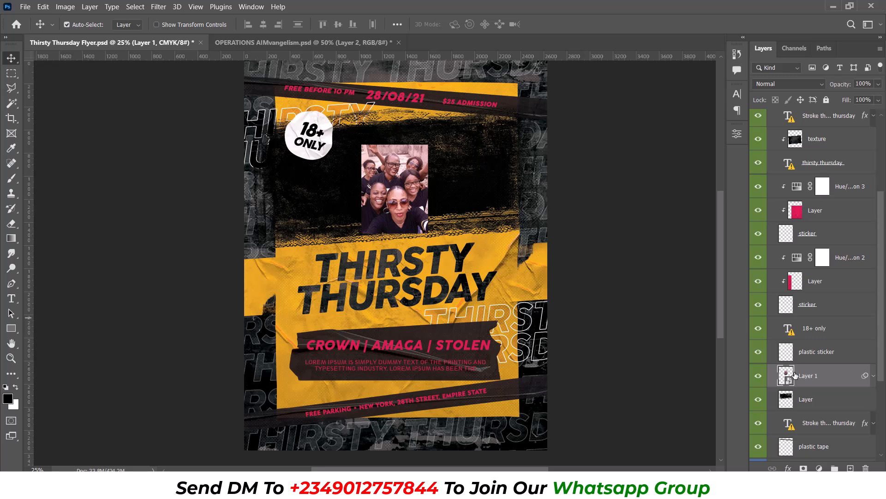
right_click(795, 375)
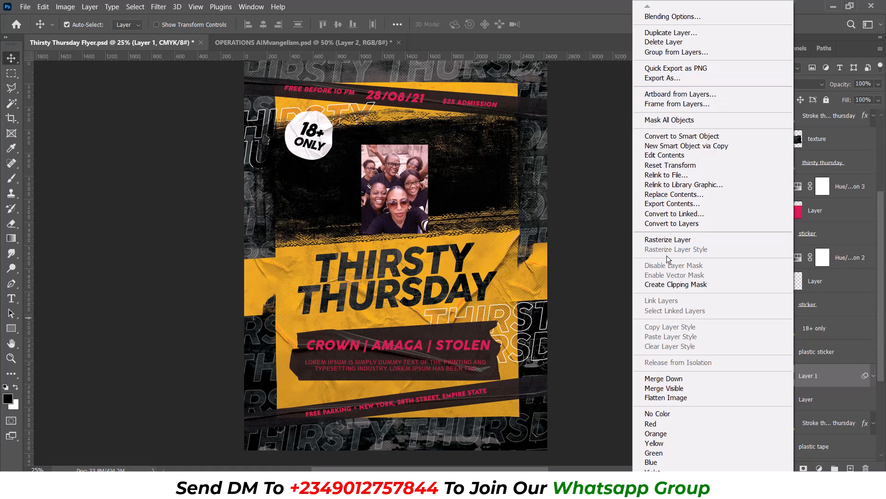
left_click(668, 285)
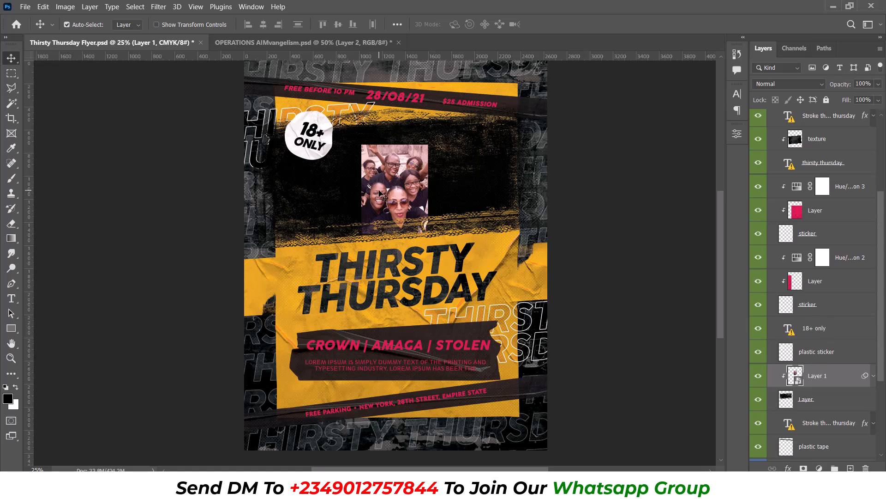
Step: Scale the group photo to about 87% and position it so it fills the brush area above the title
key("ctrl")
key("ctrl+t")
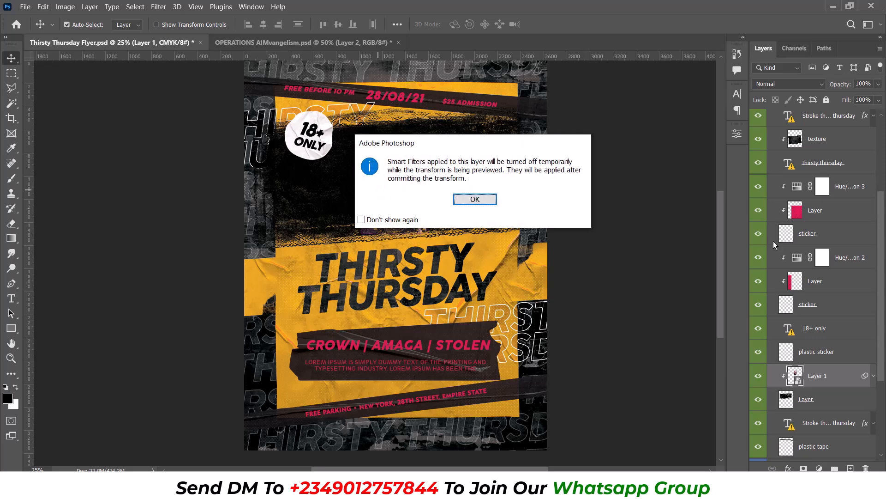
left_click(479, 199)
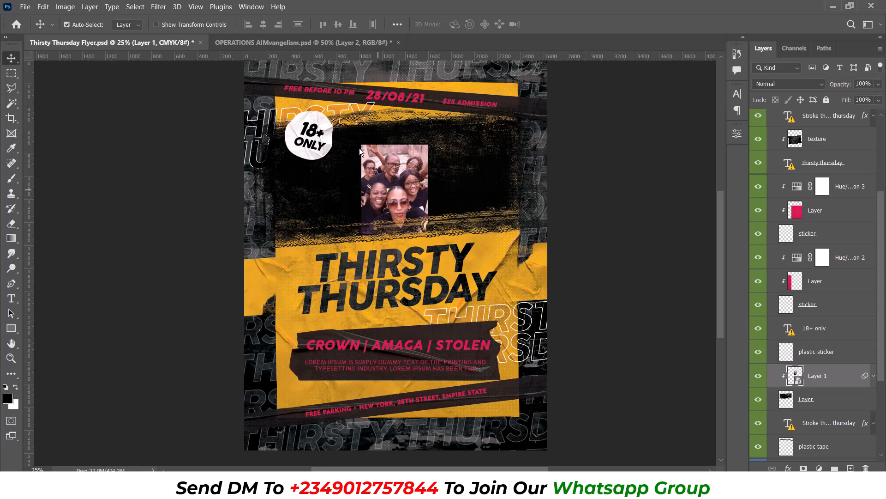
left_click_drag(340, 135, 313, 79)
left_click_drag(313, 234, 261, 268)
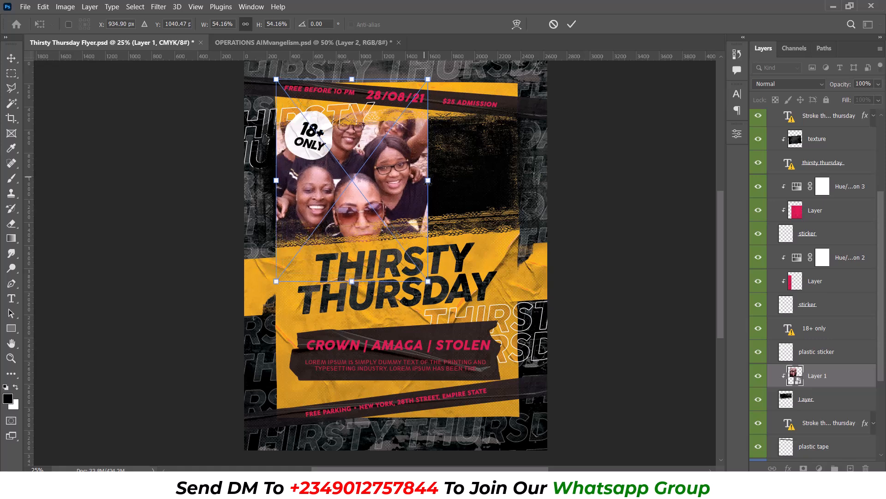
left_click_drag(463, 181, 520, 174)
left_click_drag(471, 186, 470, 150)
key("Return")
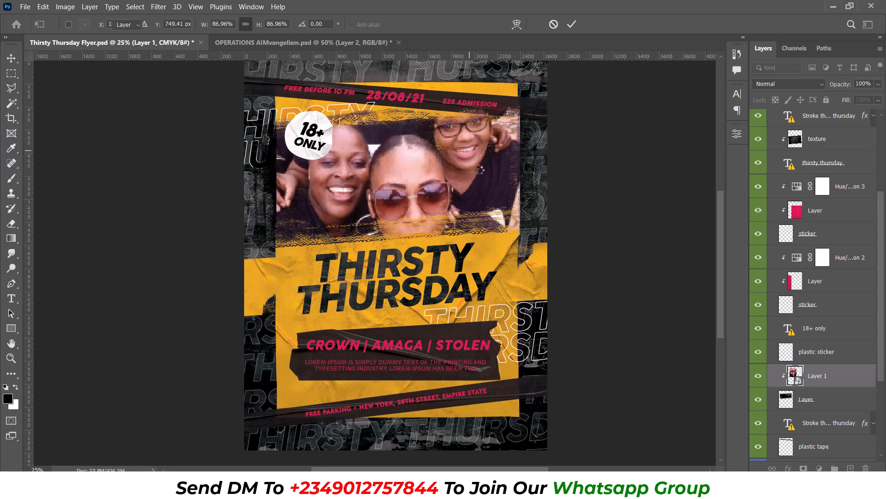
left_click_drag(459, 189, 462, 181)
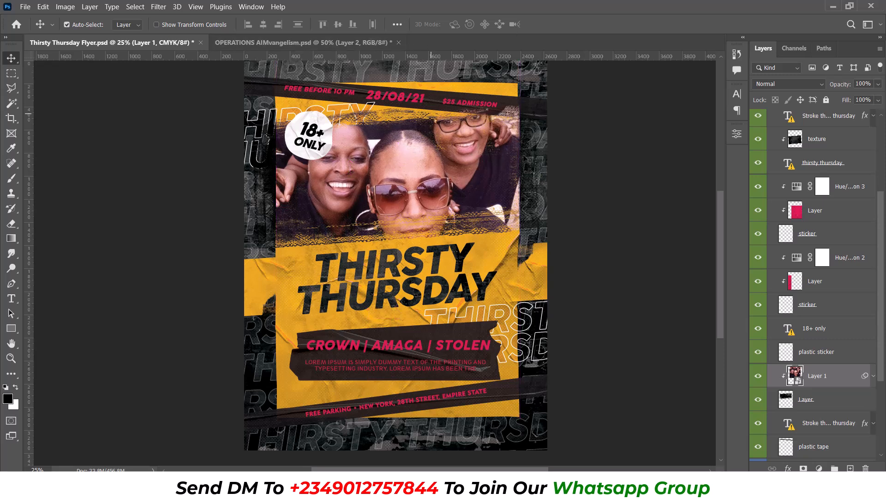
Step: Delete the disabled smart filter from the group photo's layer
left_click(873, 377)
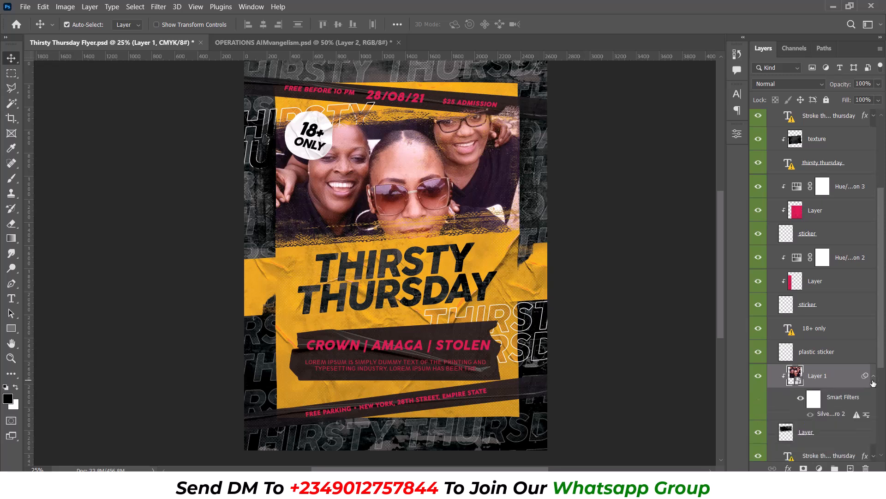
right_click(830, 415)
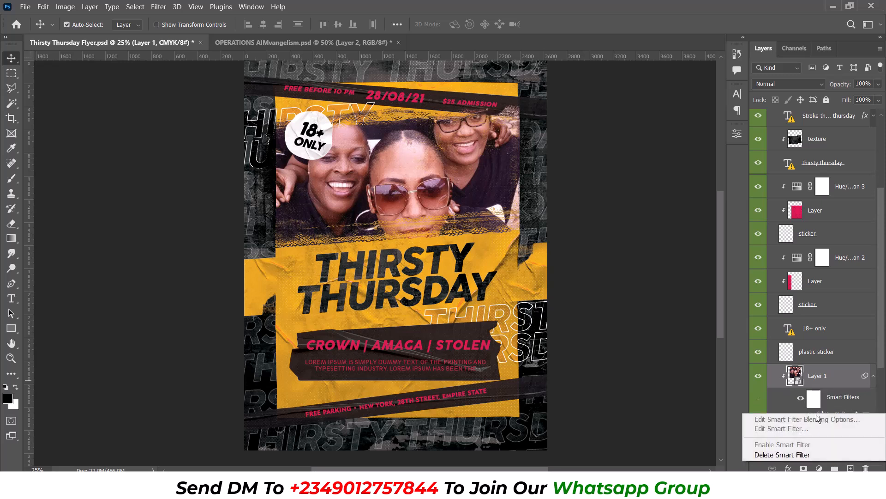
left_click(798, 456)
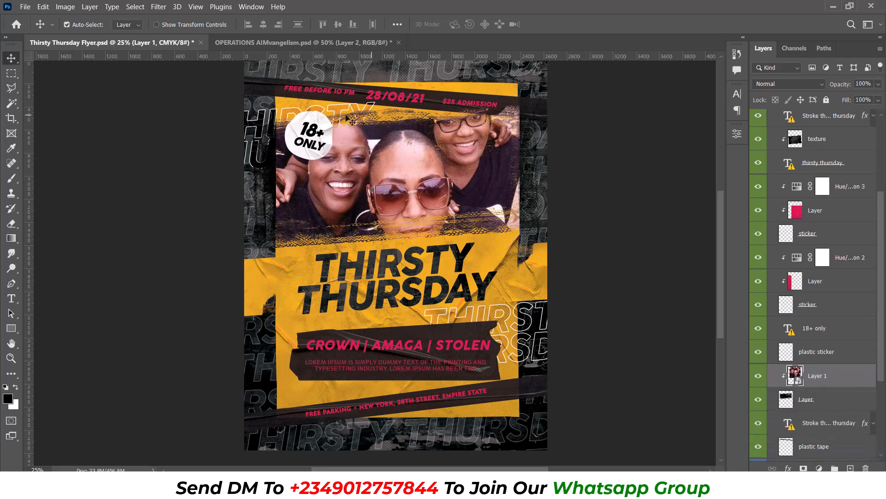
left_click(65, 7)
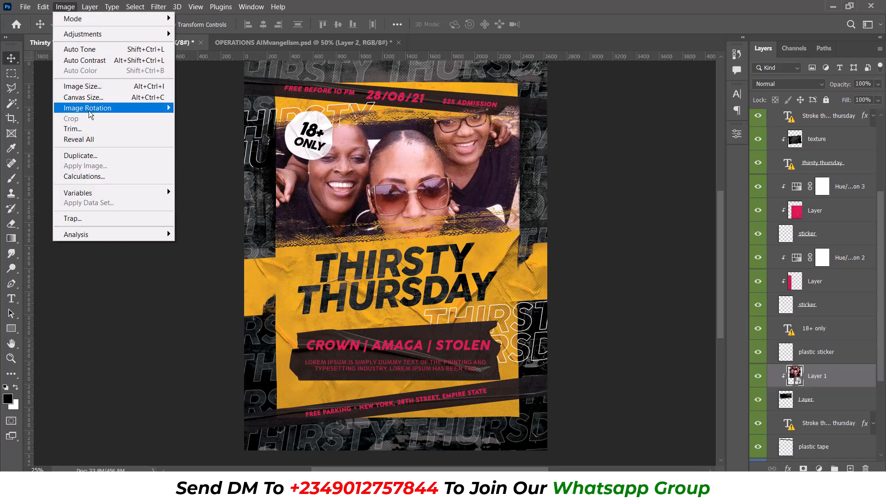
mouse_move(92, 30)
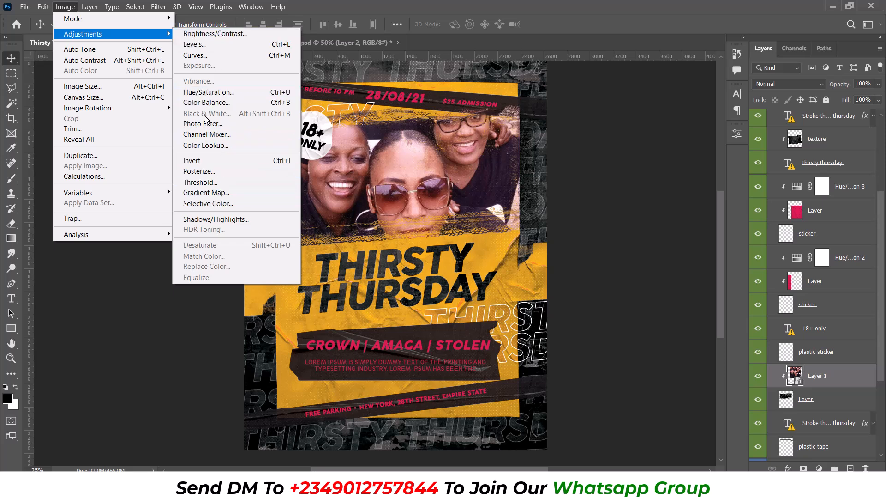
key("Escape")
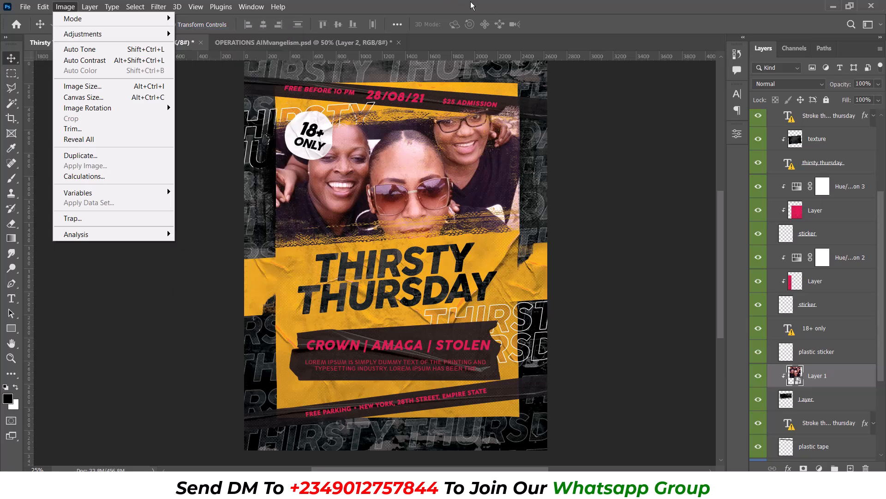
Step: Try converting the flyer document to RGB Color mode, accepting the loss of its adjustment layers
key("Escape")
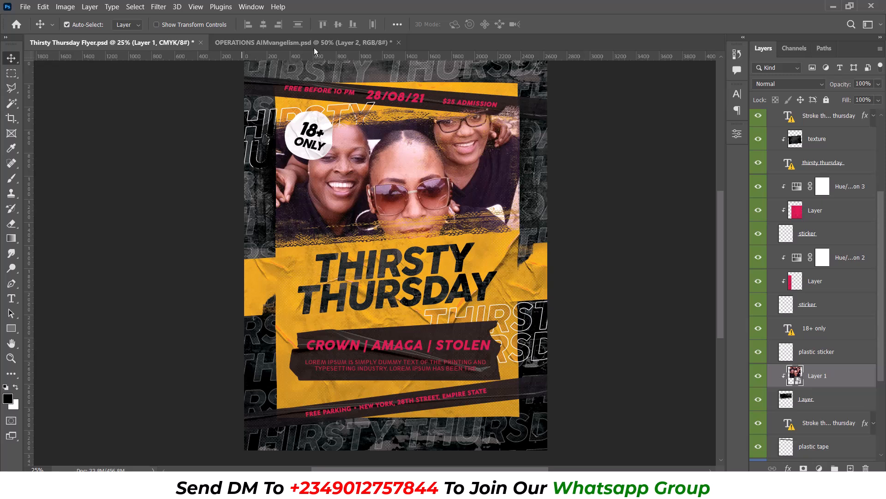
left_click(65, 6)
left_click(209, 63)
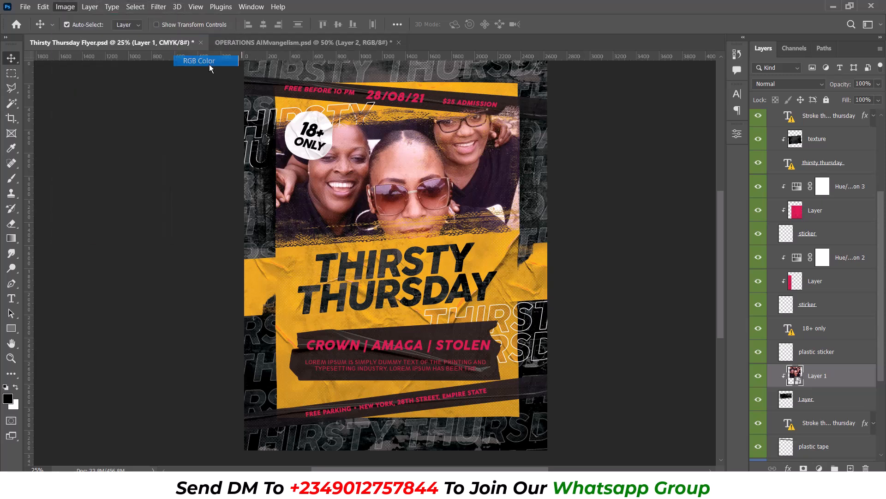
left_click(407, 187)
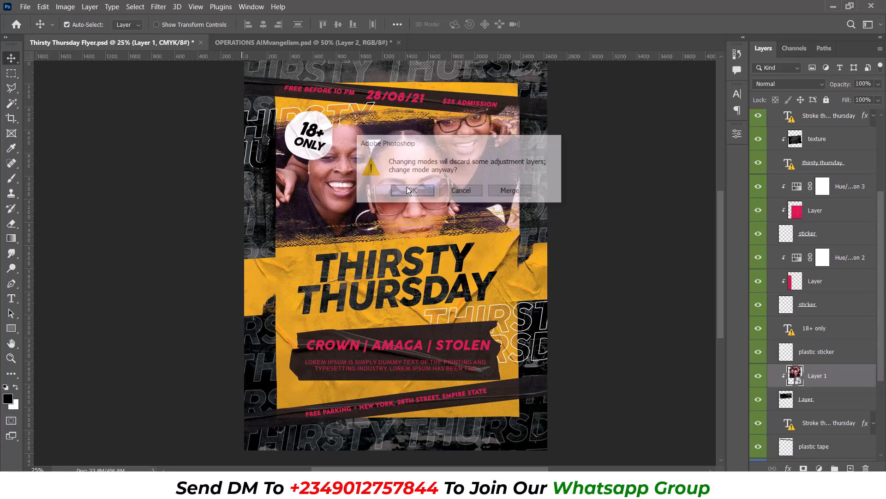
left_click(562, 192)
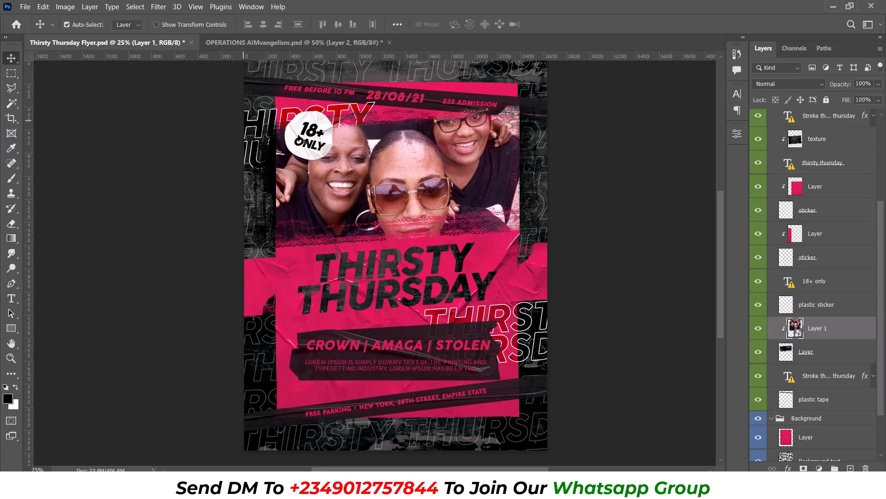
scroll(809, 379, "down", 3)
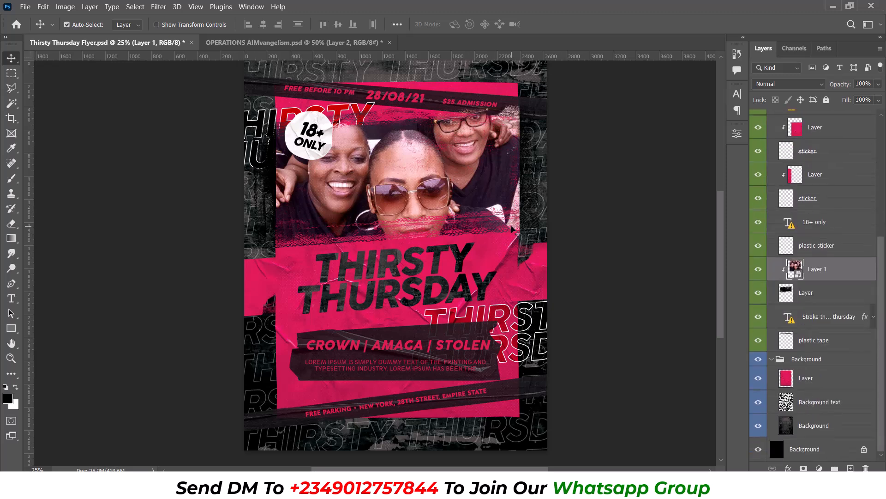
key("ctrl+z")
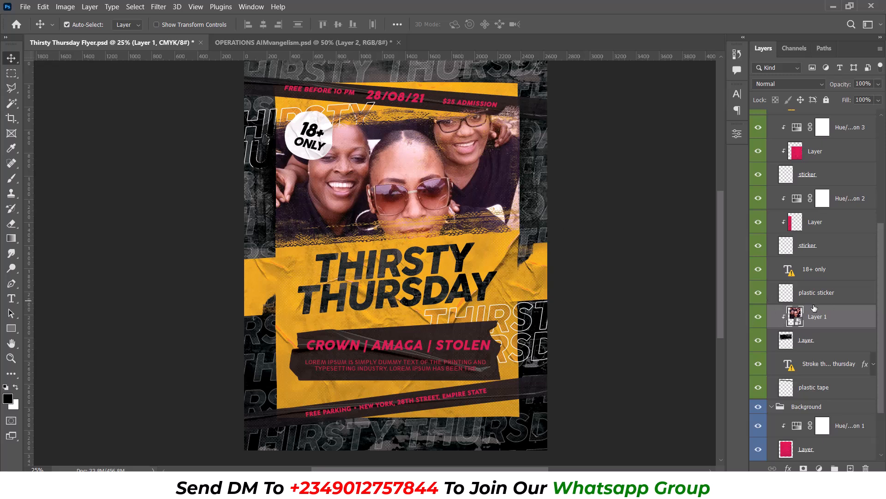
Step: Add a Hue/Saturation adjustment clipped to the group photo and set its saturation to -100
left_click(820, 467)
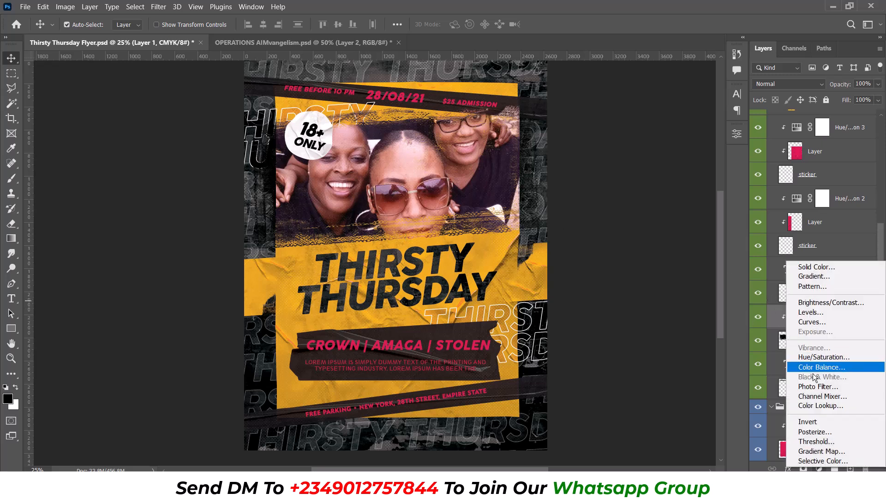
left_click(816, 358)
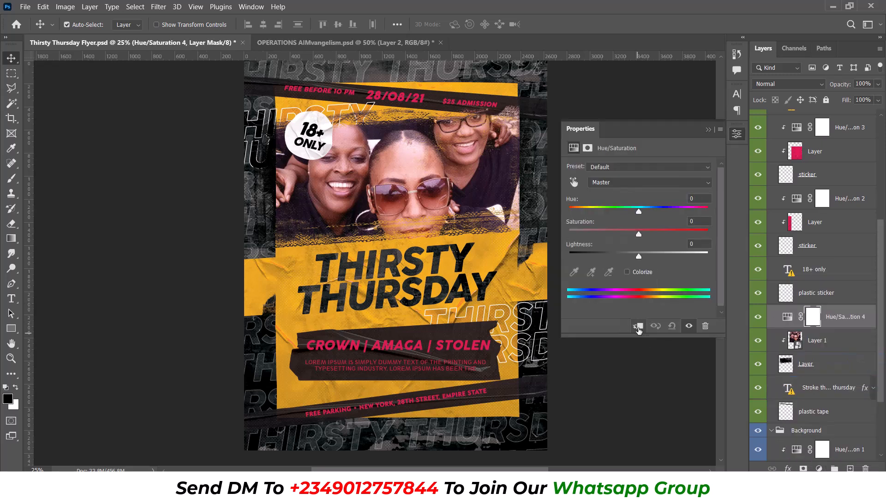
left_click(639, 326)
left_click_drag(636, 231, 570, 233)
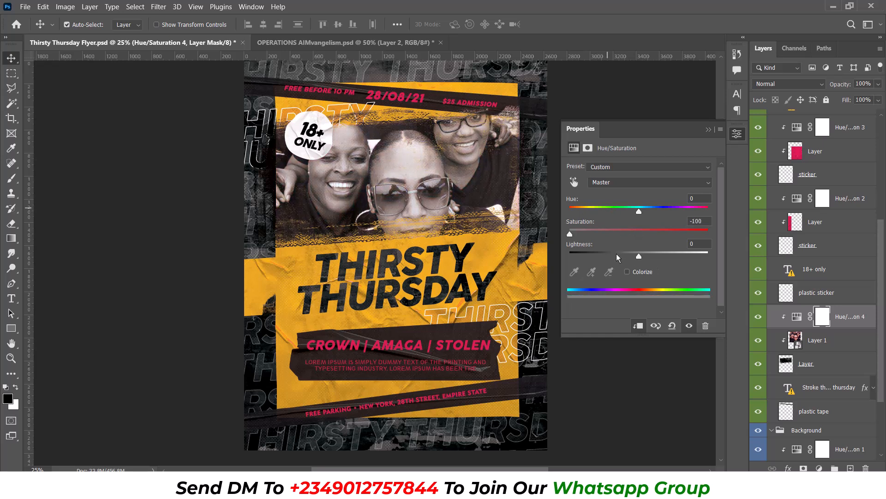
Step: Add a clipped Levels adjustment directly above the group photo with input levels 24, 0.91 and 225
left_click(832, 343)
left_click(819, 468)
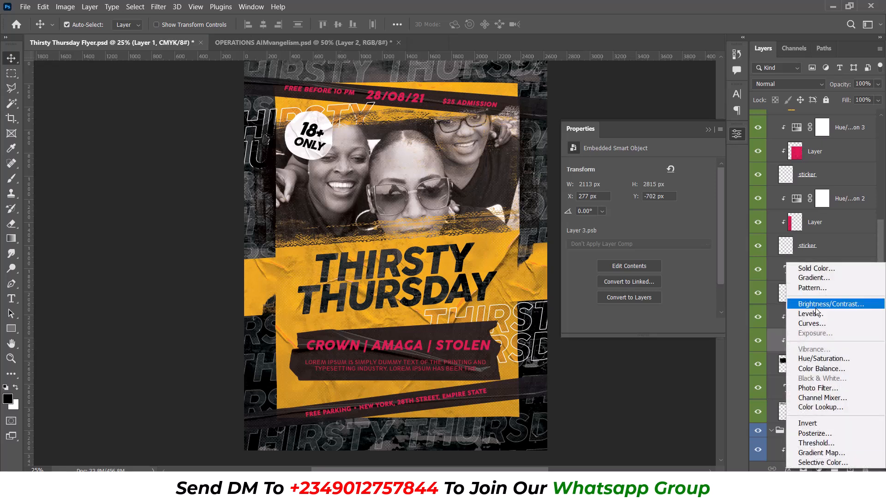
left_click(816, 316)
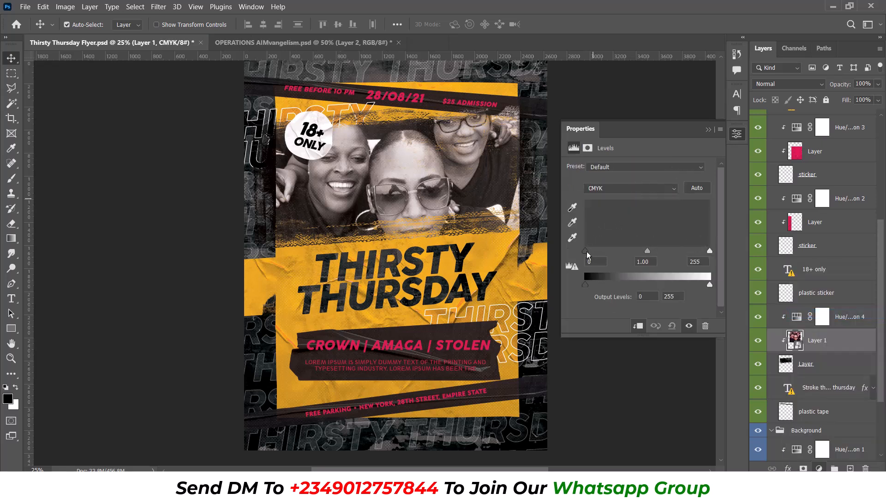
left_click_drag(587, 252, 597, 251)
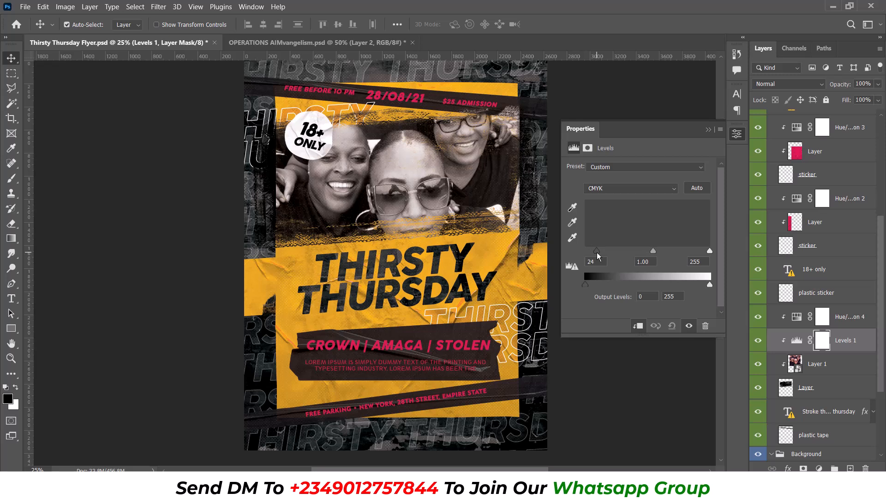
left_click_drag(710, 250, 697, 252)
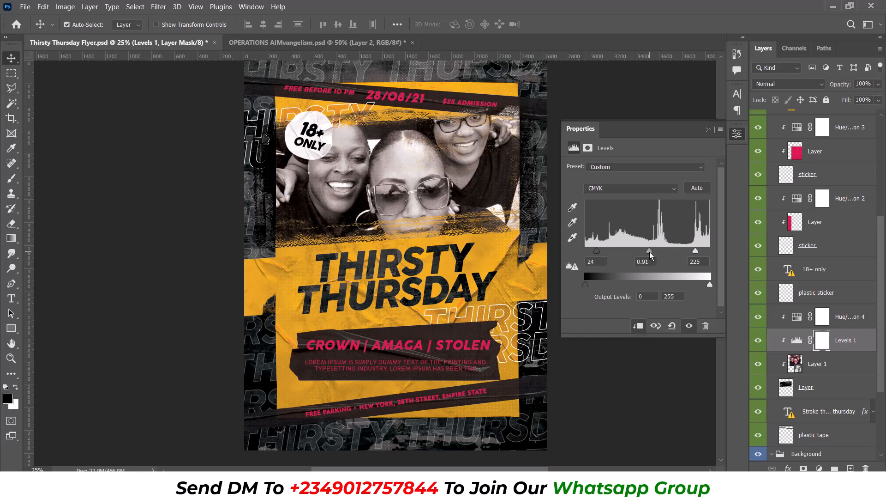
left_click(736, 134)
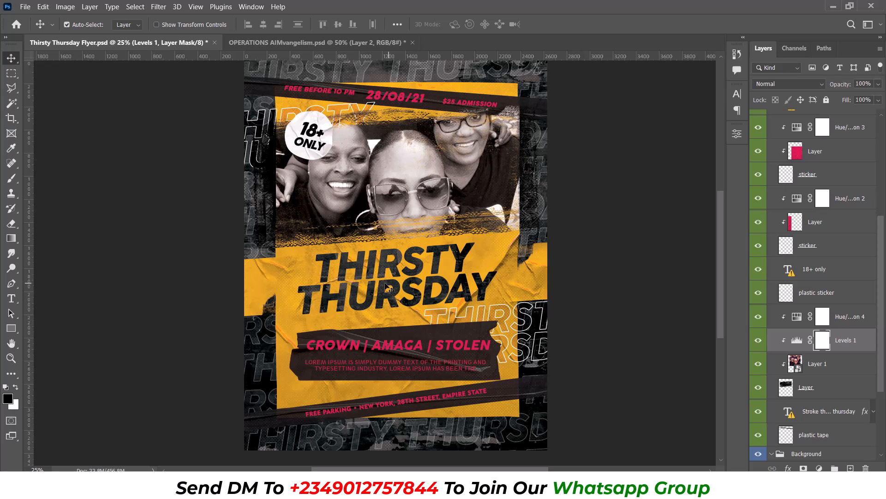
Step: Check the title in the OPERATIONS AIMvangelism document and replace the missing font of the flyer's THIRSTY THURSDAY title with the default
left_click(310, 45)
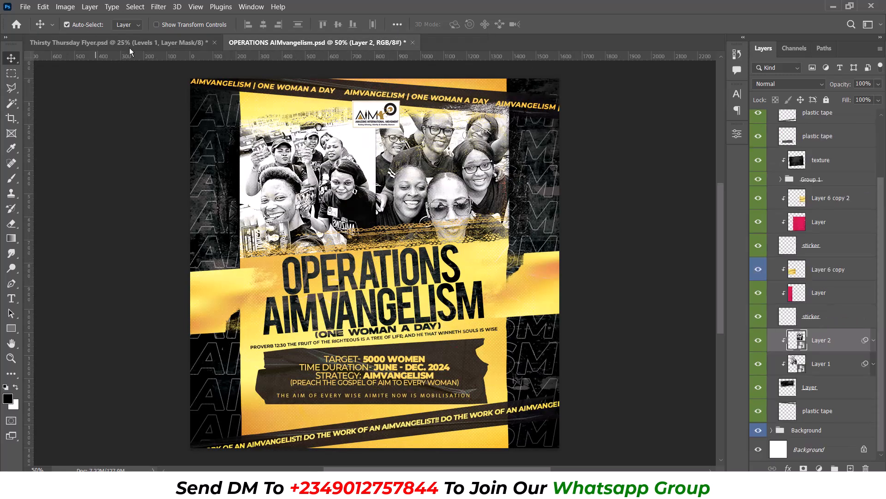
left_click(140, 43)
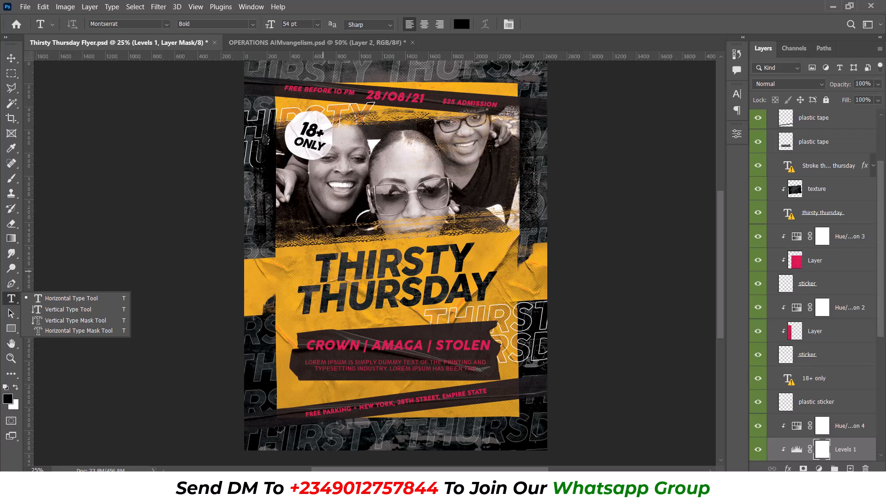
left_click(329, 266)
left_click(329, 266)
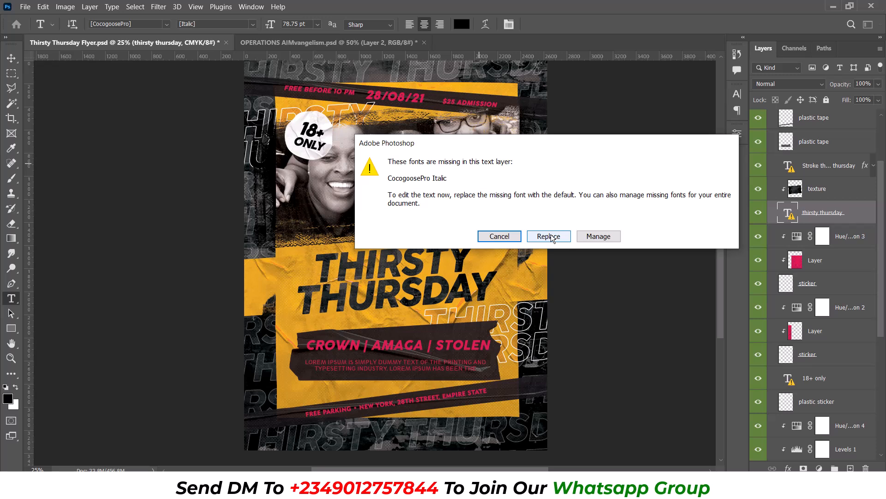
left_click(550, 236)
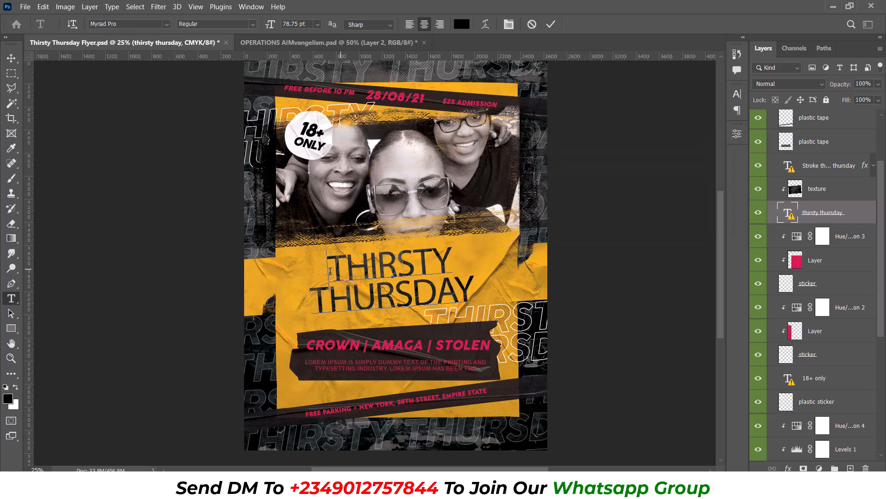
Step: Replace the flyer's main title text with OPERATION AIMVANGELISM on two lines
left_click_drag(330, 271, 539, 304)
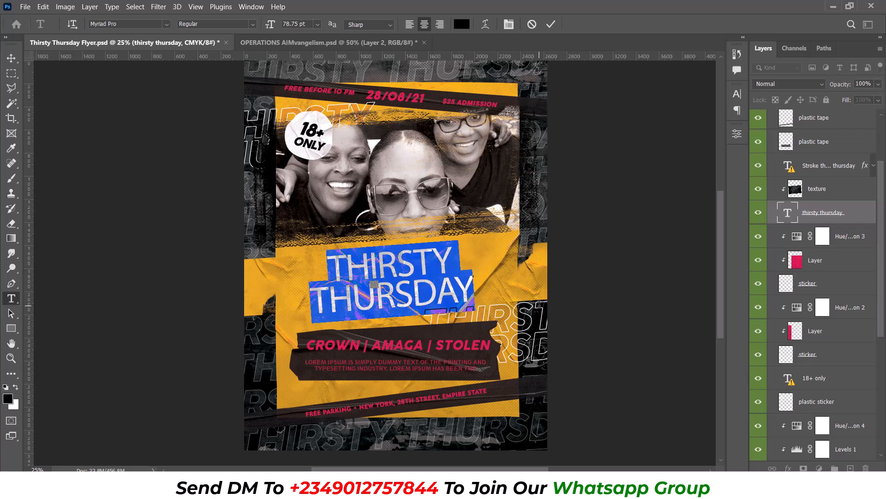
type("O")
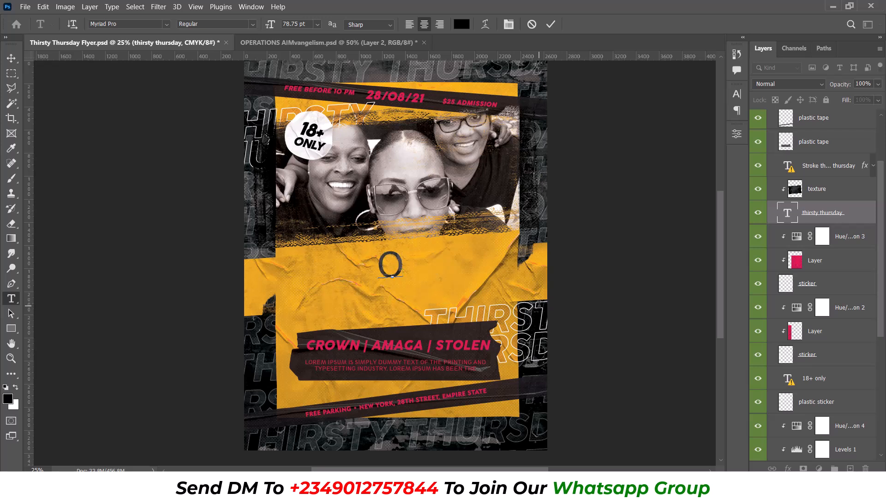
type("P")
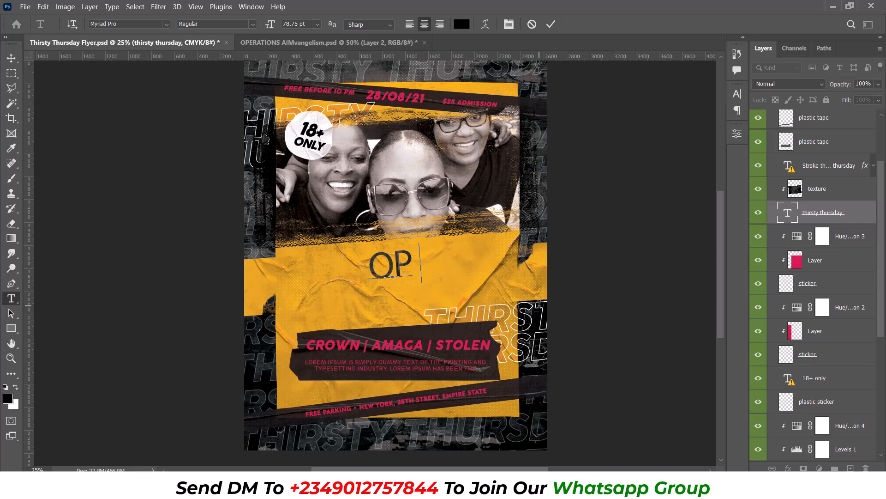
type("ER")
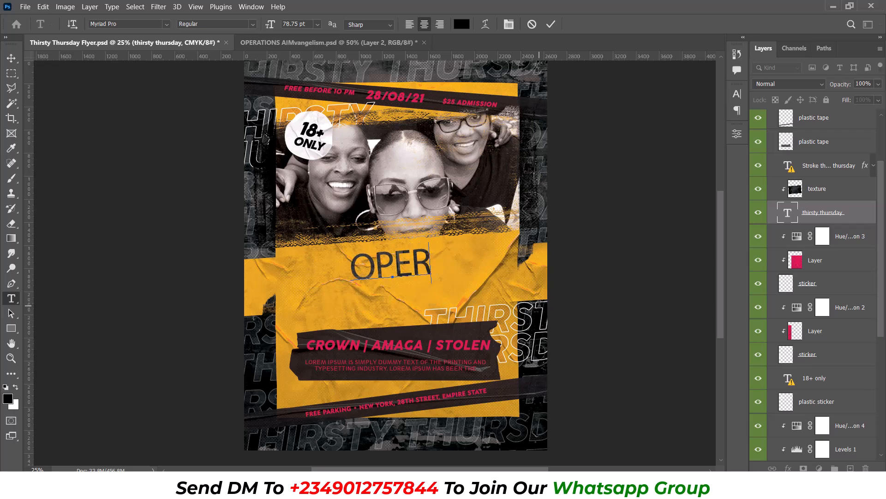
type("ATIO")
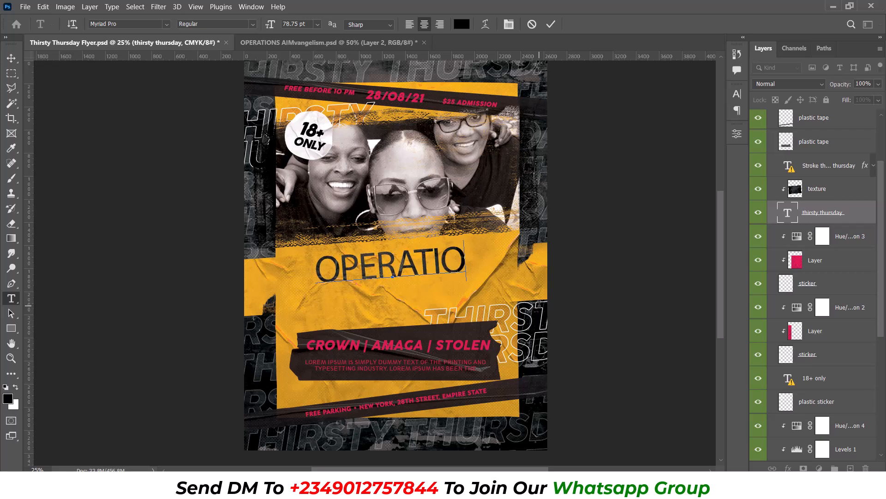
type("N ")
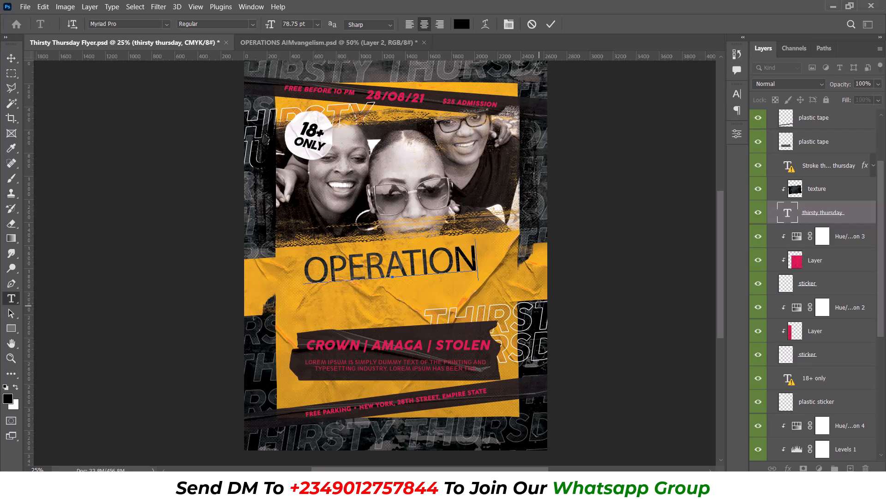
type("AIM")
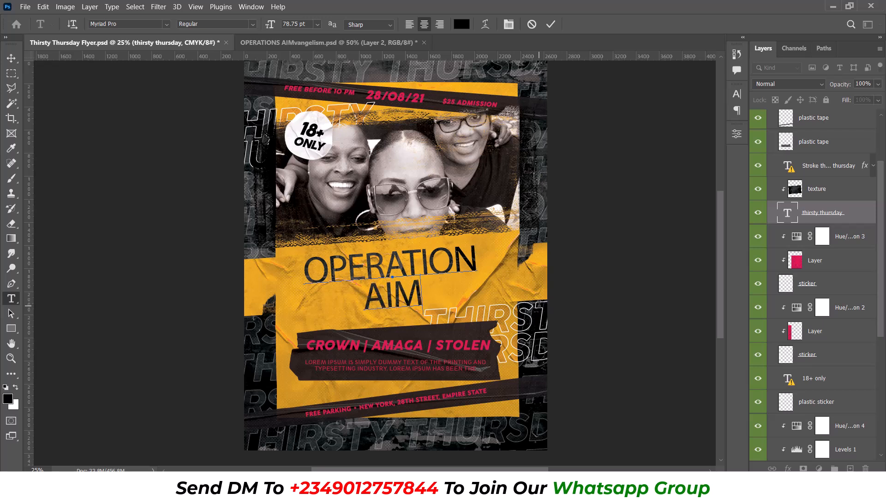
type("VANGELISM")
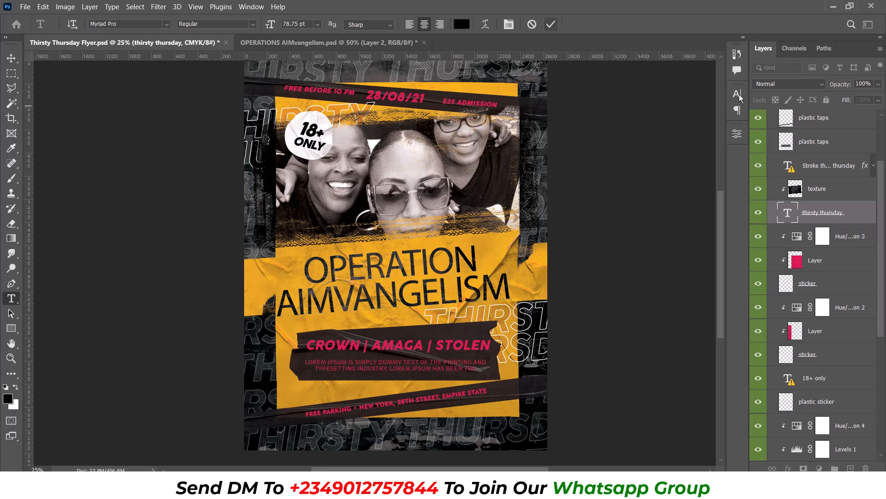
key("ctrl+Return")
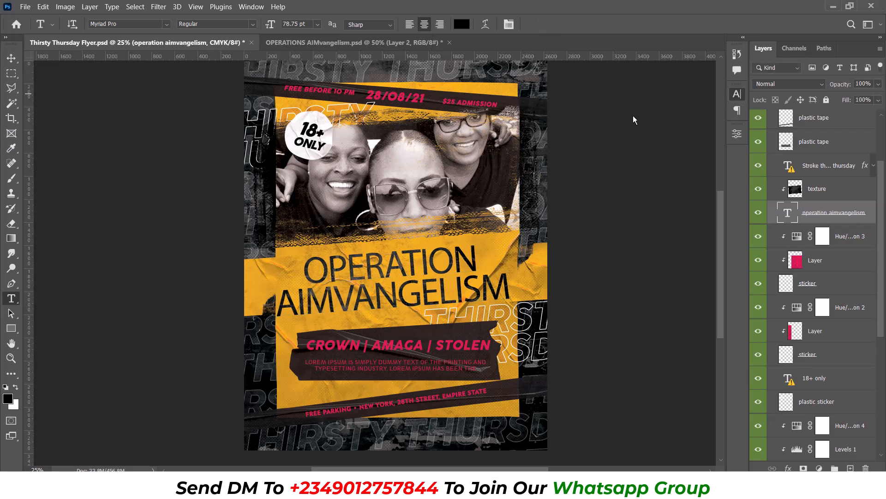
Step: Set the title's font to Bebas Regular and its leading to 73 pt
left_click(640, 111)
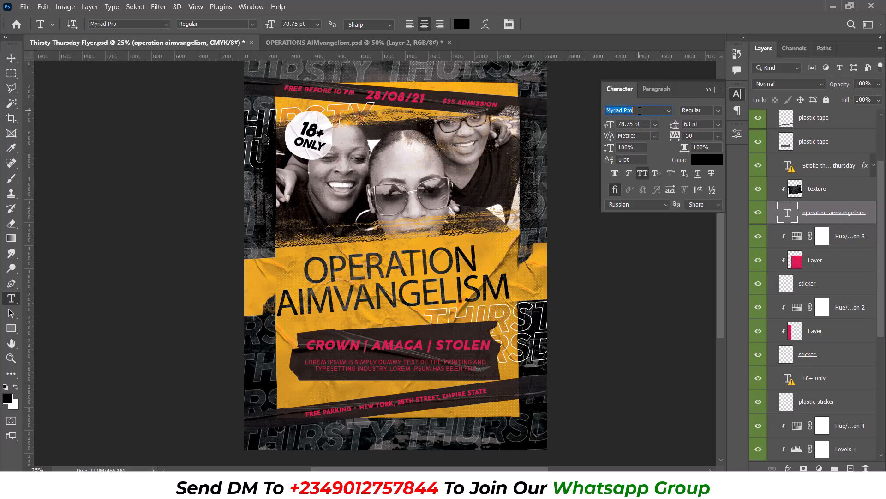
type("b")
type("eb")
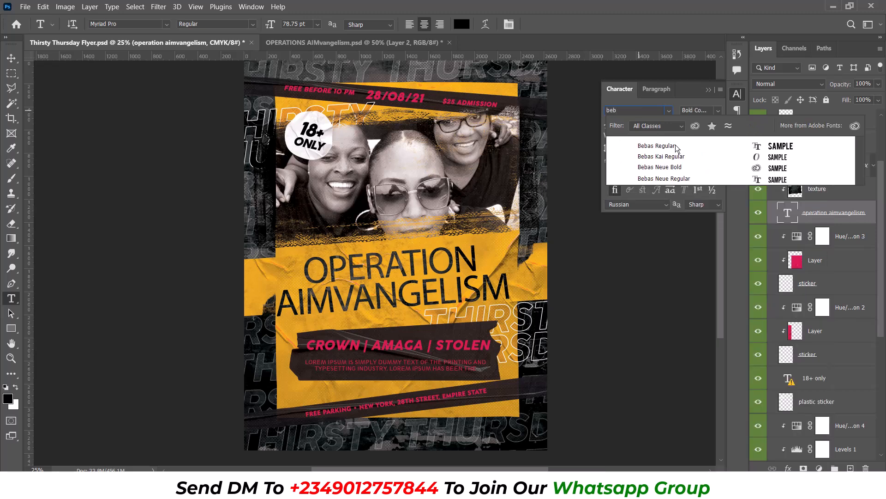
left_click(677, 146)
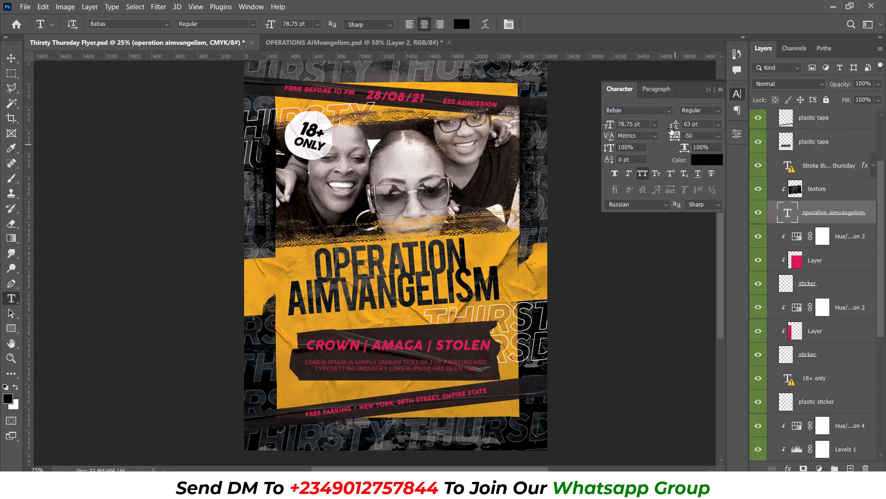
left_click_drag(675, 129, 684, 128)
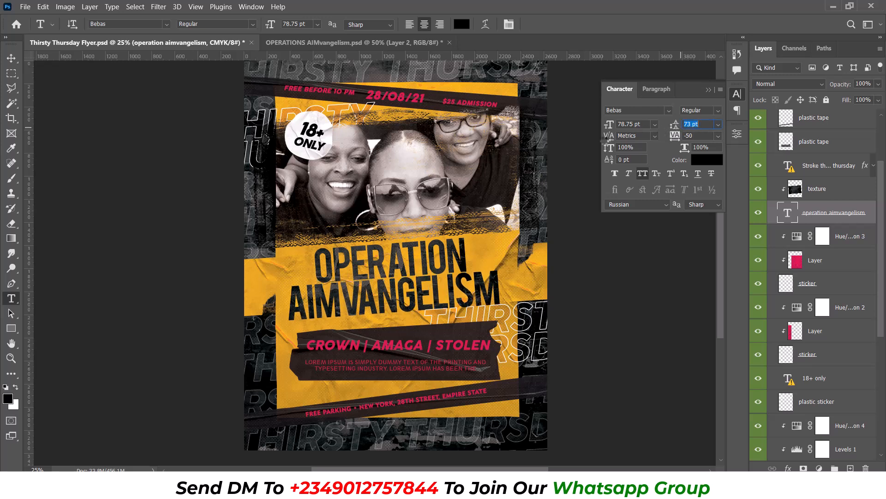
Step: Switch to the Move tool and select the OPERATION AIMVANGELISM title layer
left_click(7, 62)
left_click(521, 305)
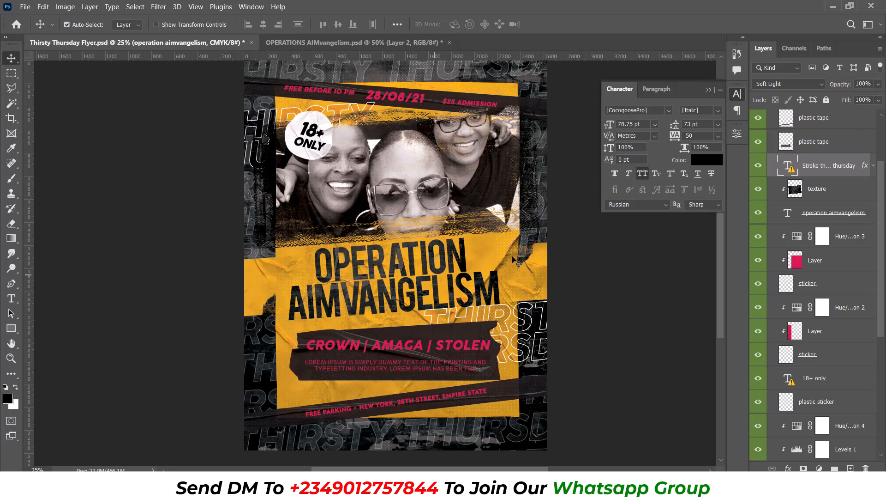
left_click(368, 273)
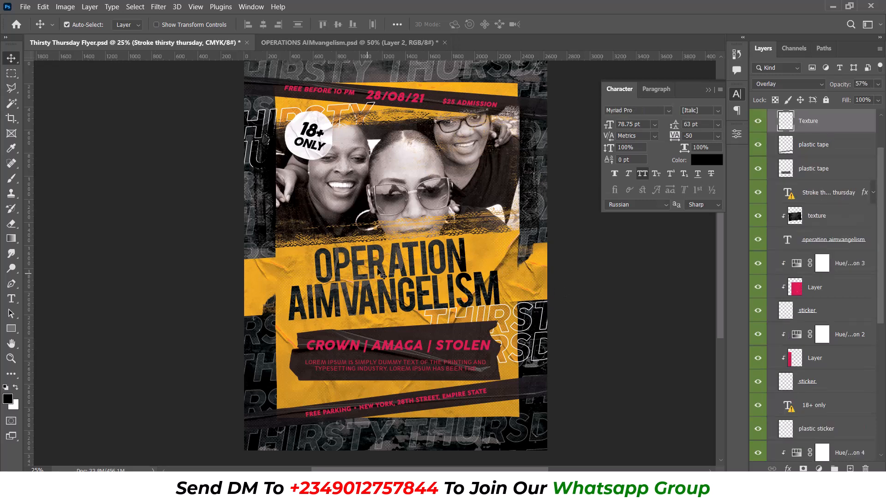
left_click(435, 261)
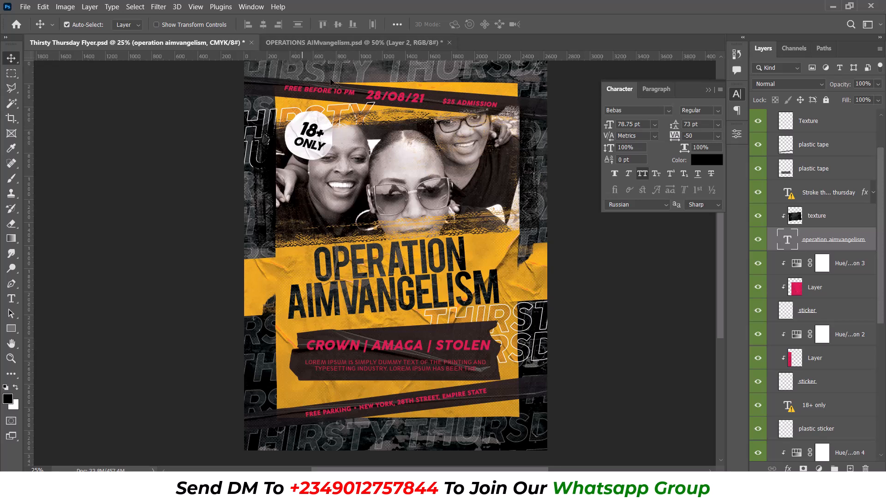
Step: Compare the flyer's layout and text with the finished design in the OPERATIONS AIMvangelism document
left_click(312, 43)
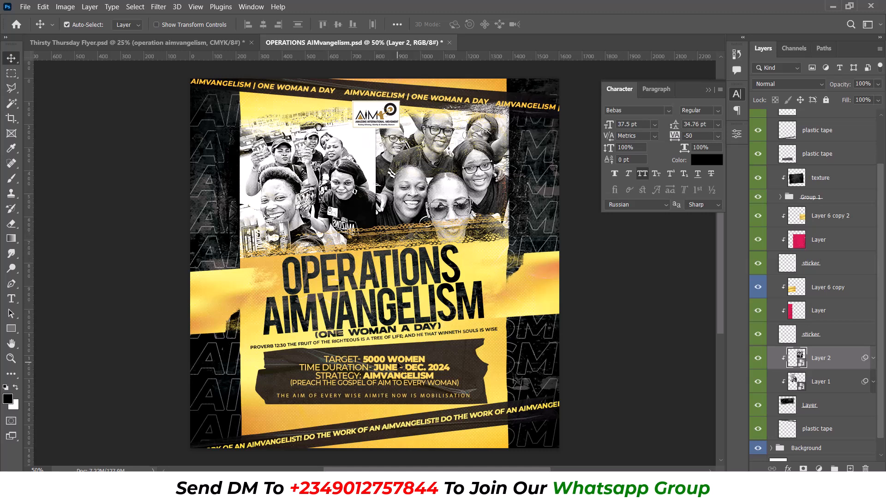
left_click(176, 42)
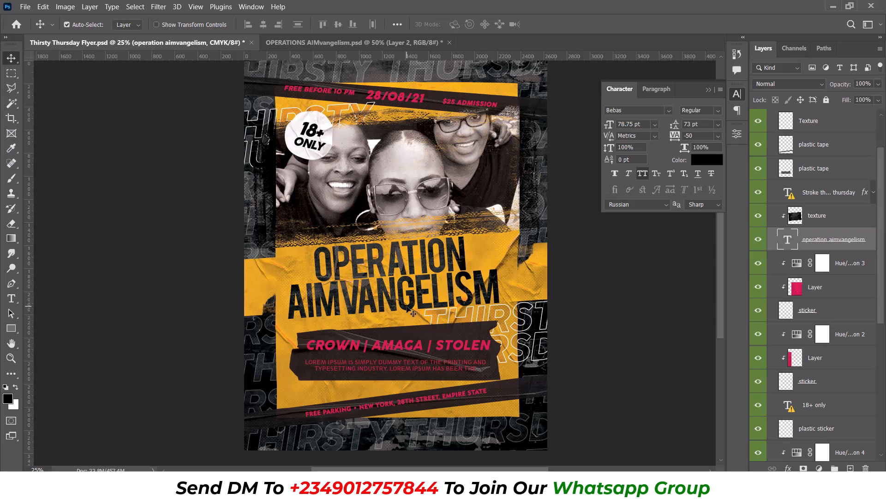
scroll(408, 309, "down", 1)
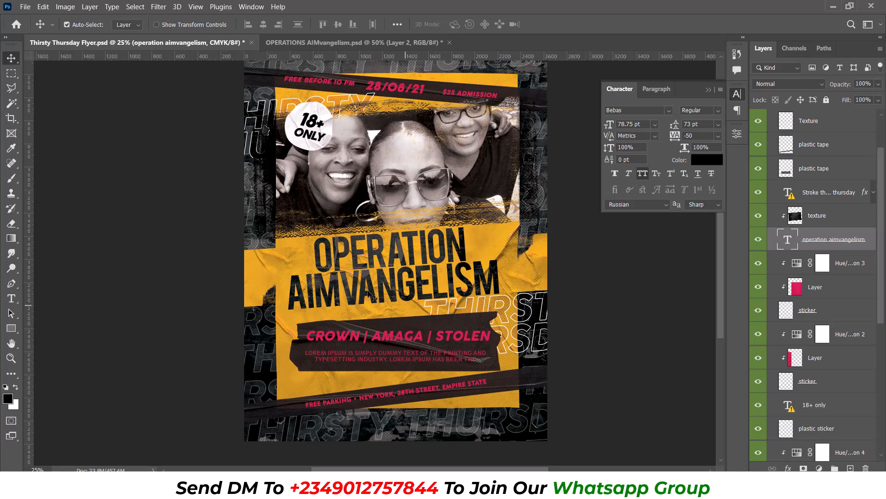
left_click(318, 42)
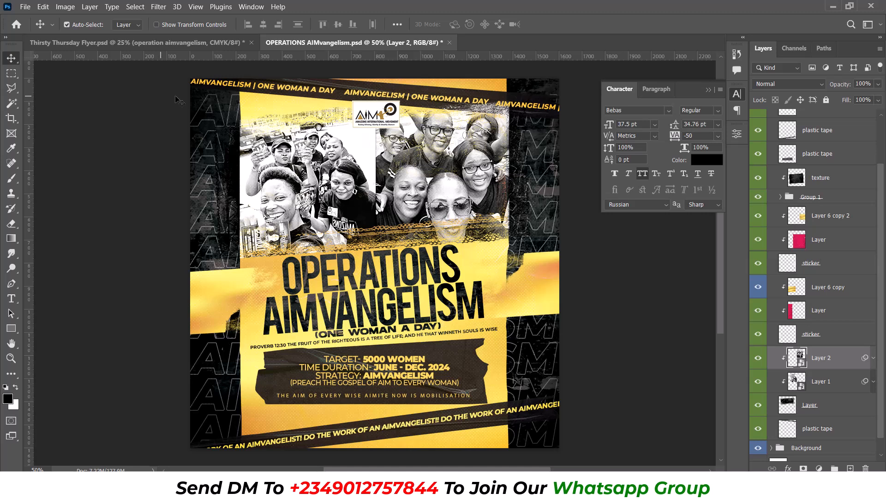
left_click(209, 44)
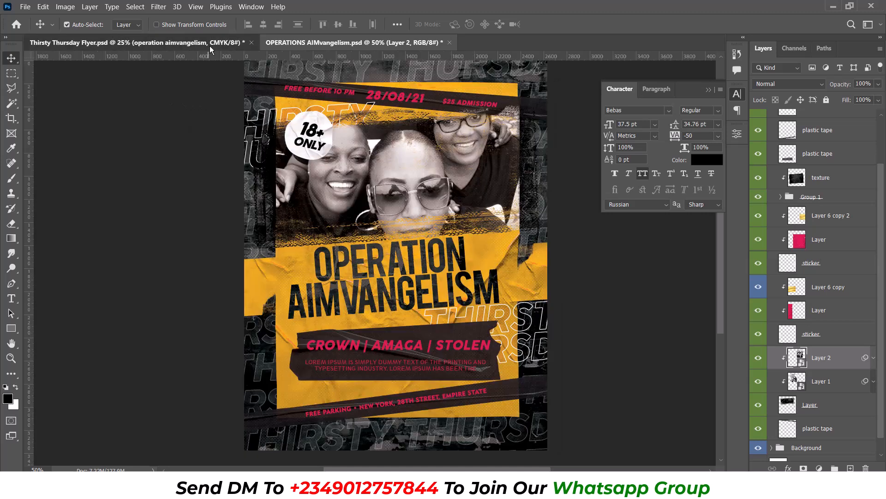
left_click(297, 42)
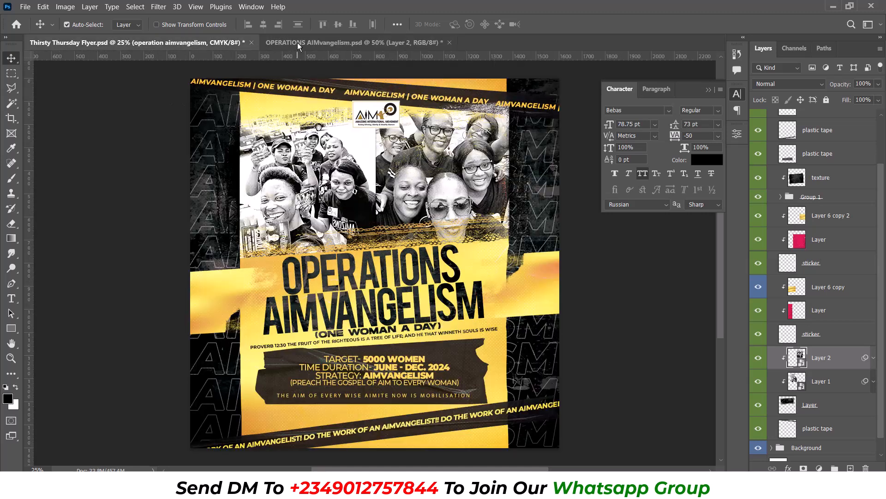